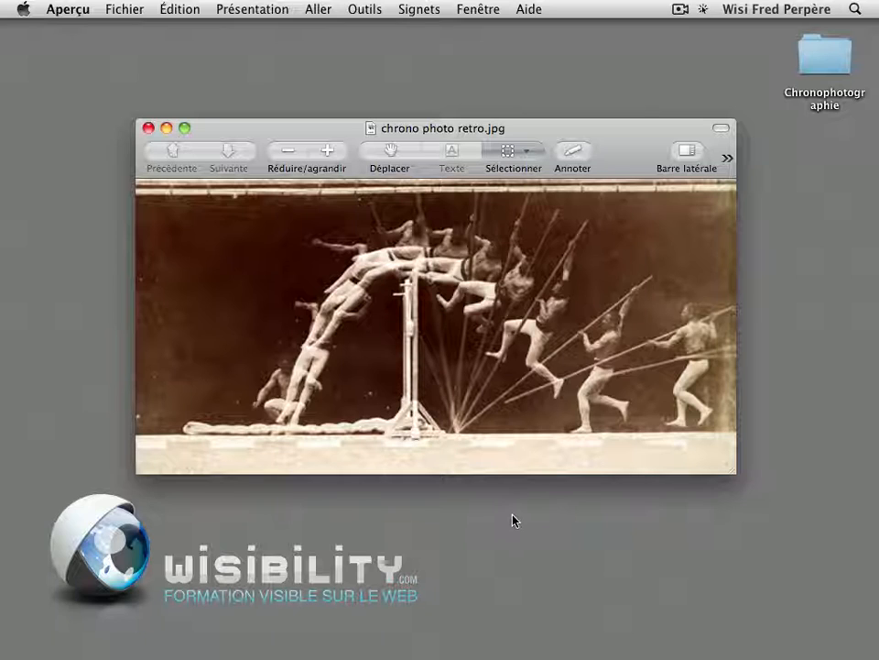
# Switch to Adobe Bridge and review the wakeboard sequence as full-screen previews, from FISE-1214.jpg through FISE-1221.jpg.
pyautogui.moveTo(217, 647)
pyautogui.click(226, 626)
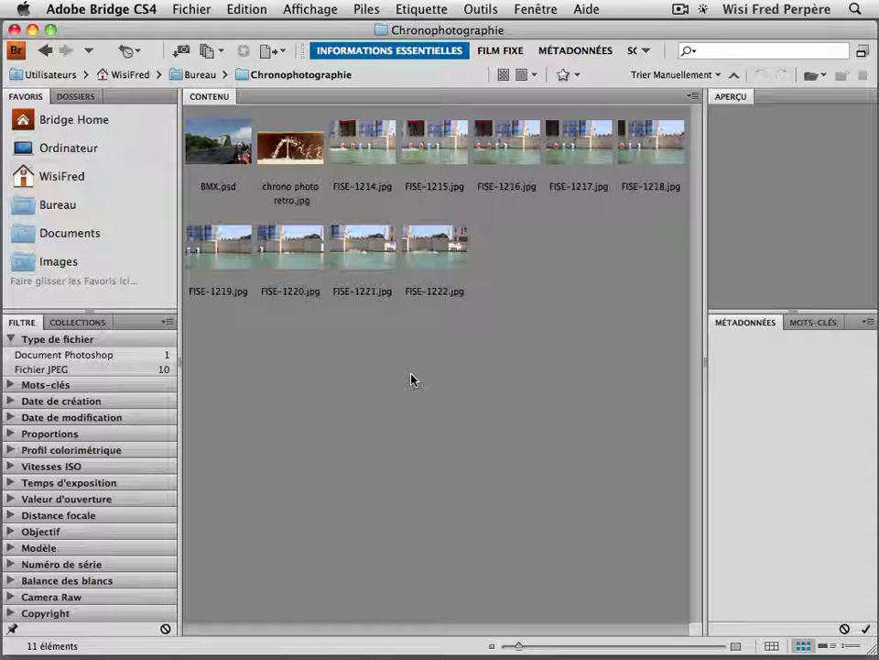
pyautogui.click(361, 143)
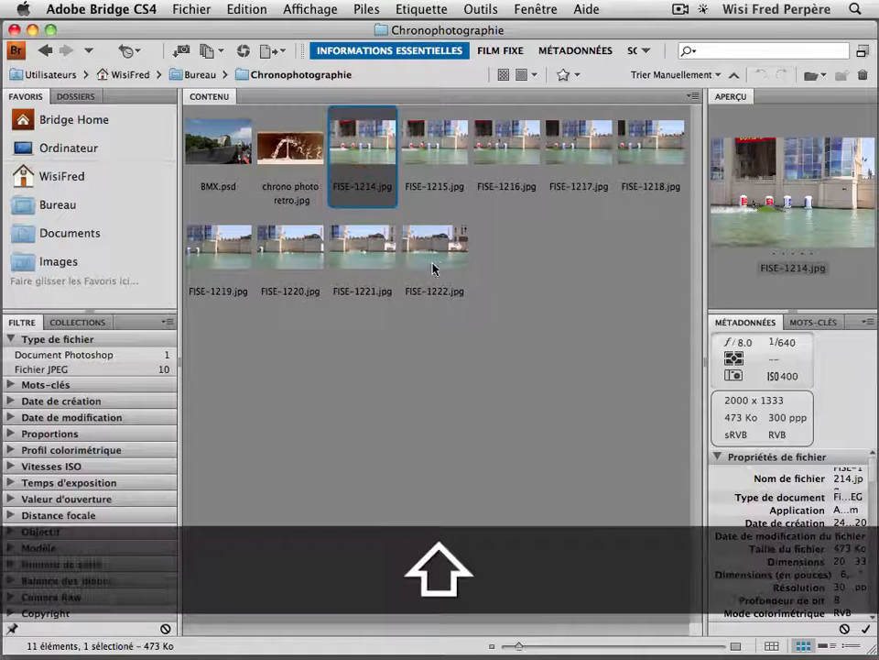
pyautogui.press('space')
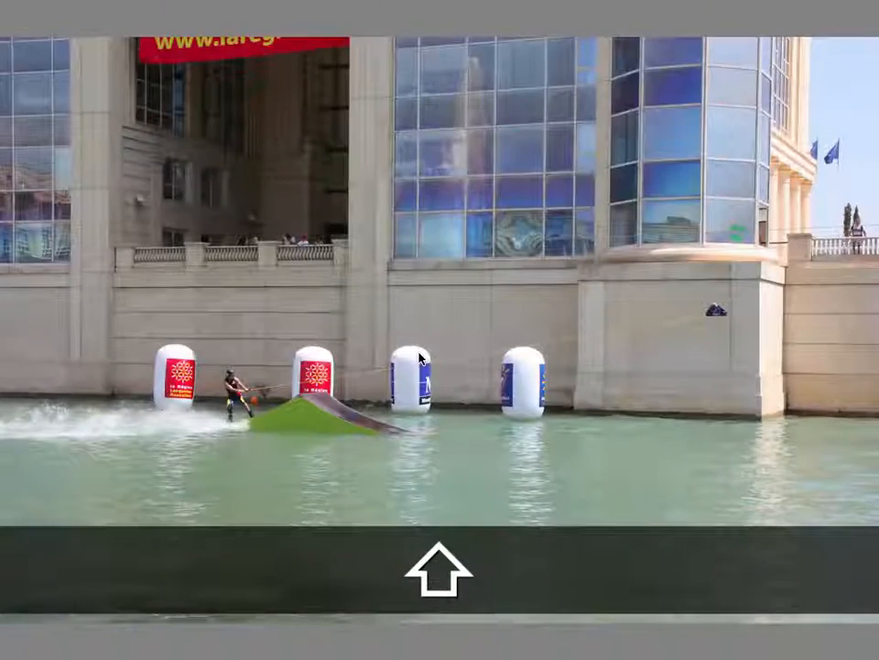
pyautogui.press('Right')
pyautogui.press('Right')
pyautogui.press('Right')
pyautogui.press('Right')
pyautogui.press('Right')
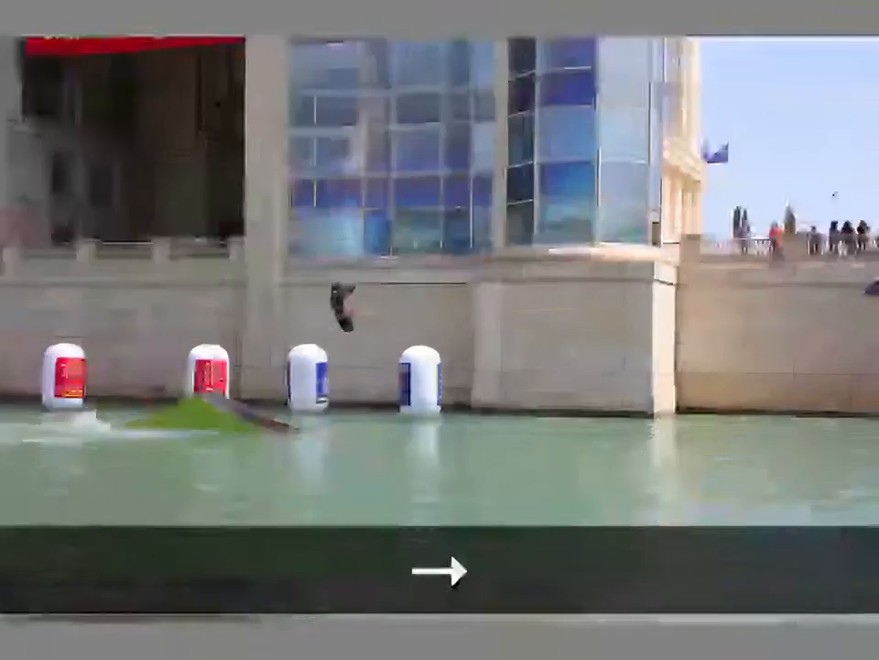
pyautogui.press('Right')
pyautogui.press('Right')
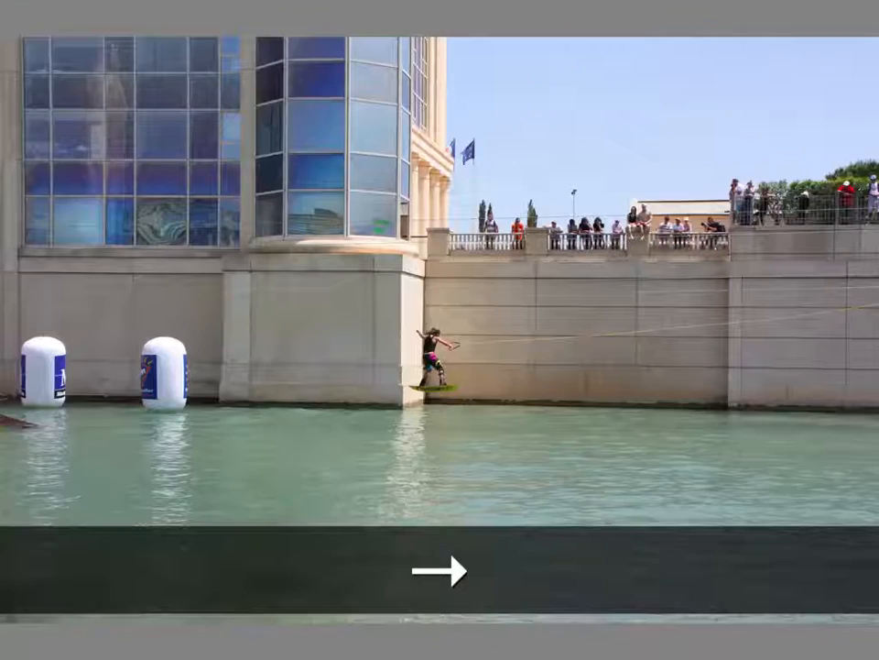
pyautogui.press('Right')
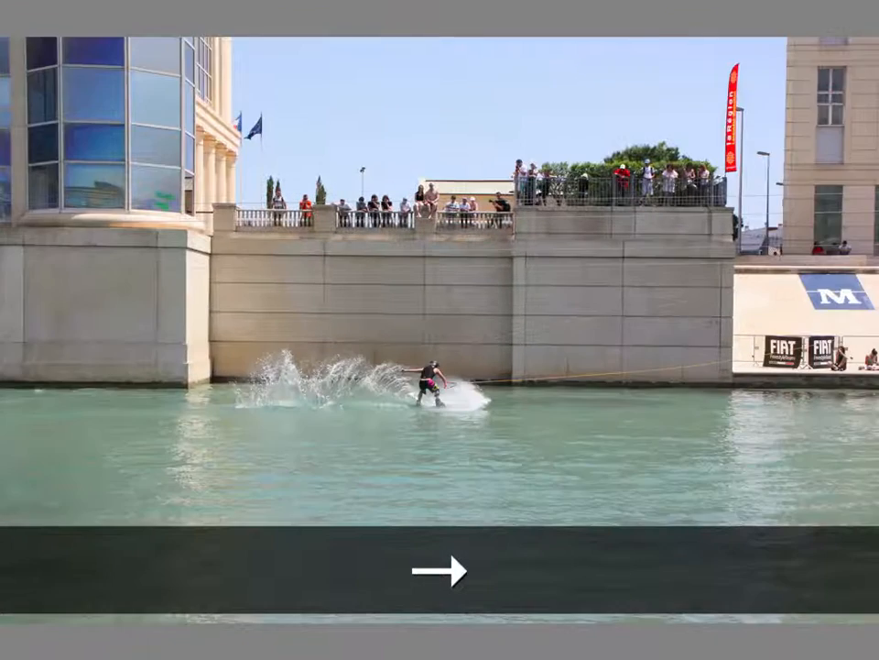
pyautogui.press('space')
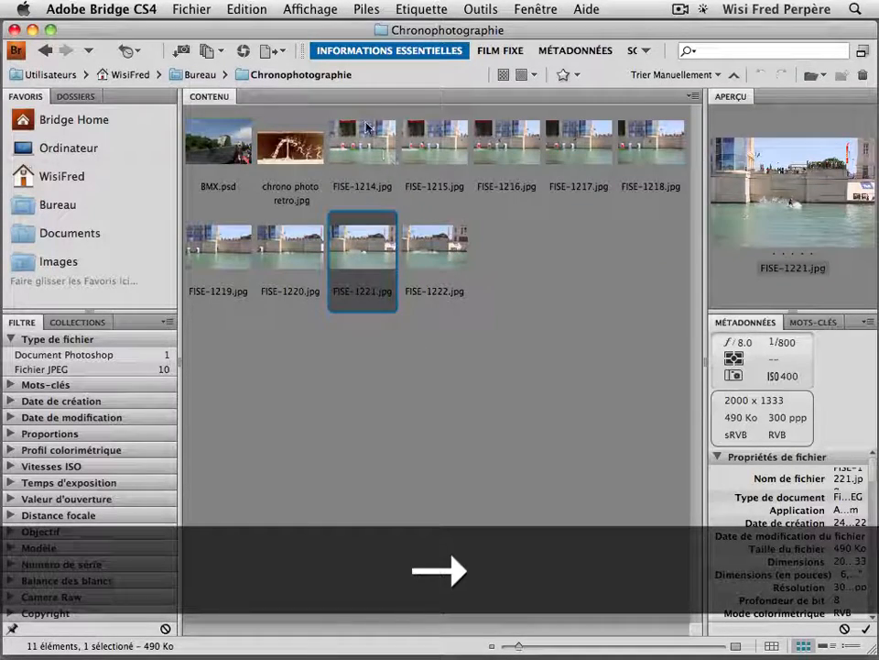
# Select the photos FISE-1214.jpg to FISE-1222.jpg and send them to Photoshop's Photomerge.
pyautogui.press('Up')
pyautogui.keyDown('shift'); pyautogui.click(430, 250); pyautogui.keyUp('shift')
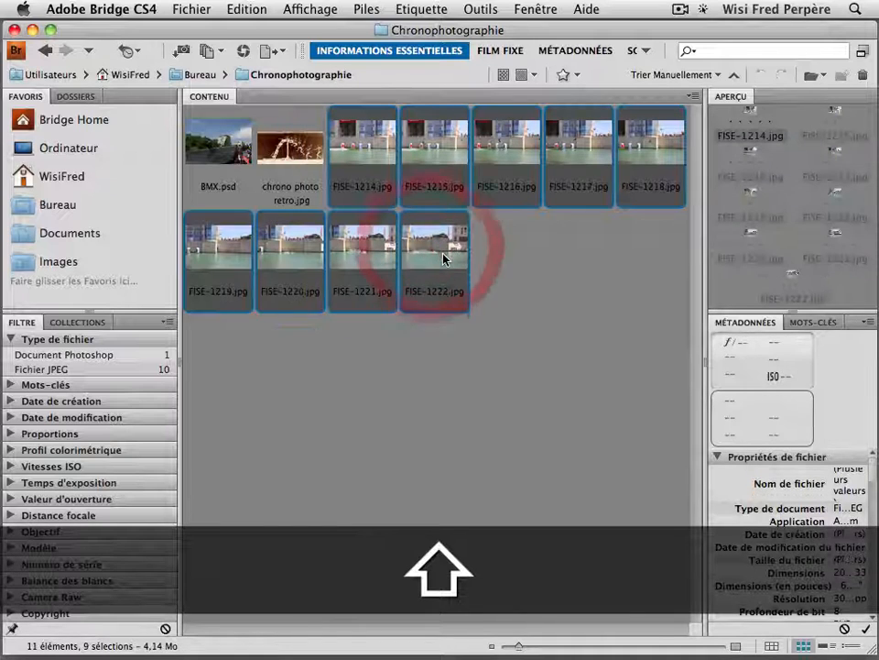
pyautogui.click(482, 8)
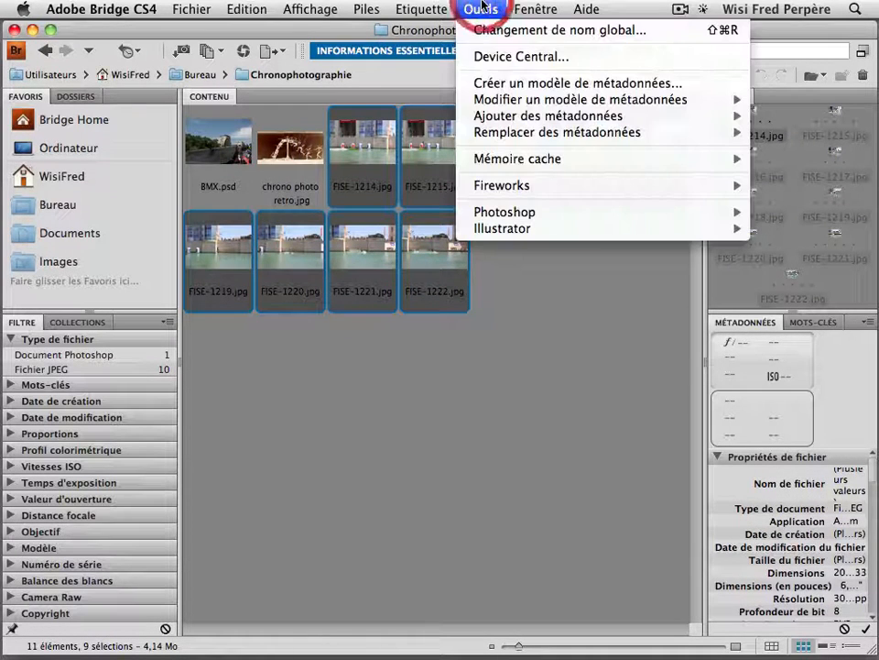
pyautogui.moveTo(476, 216)
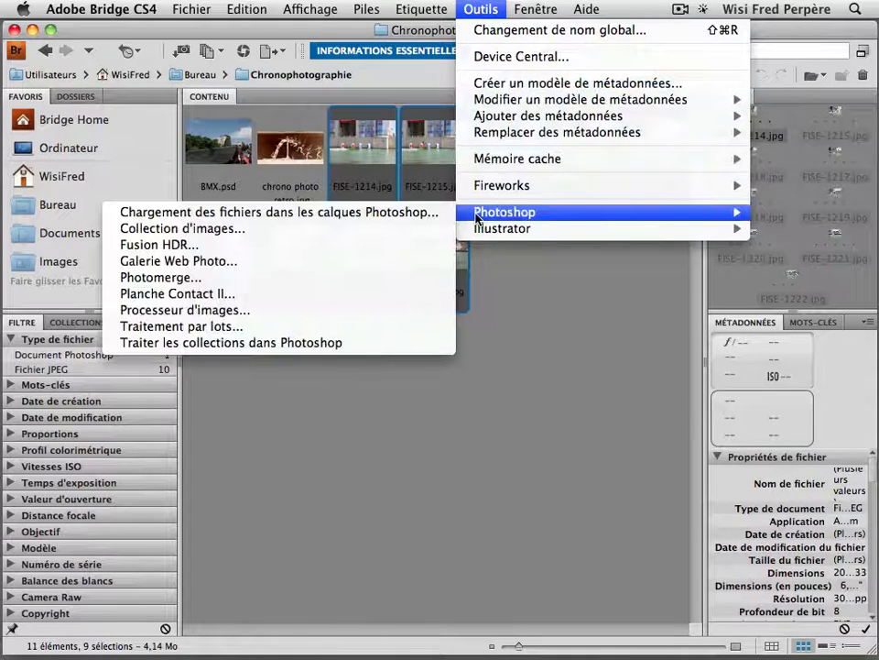
pyautogui.click(213, 277)
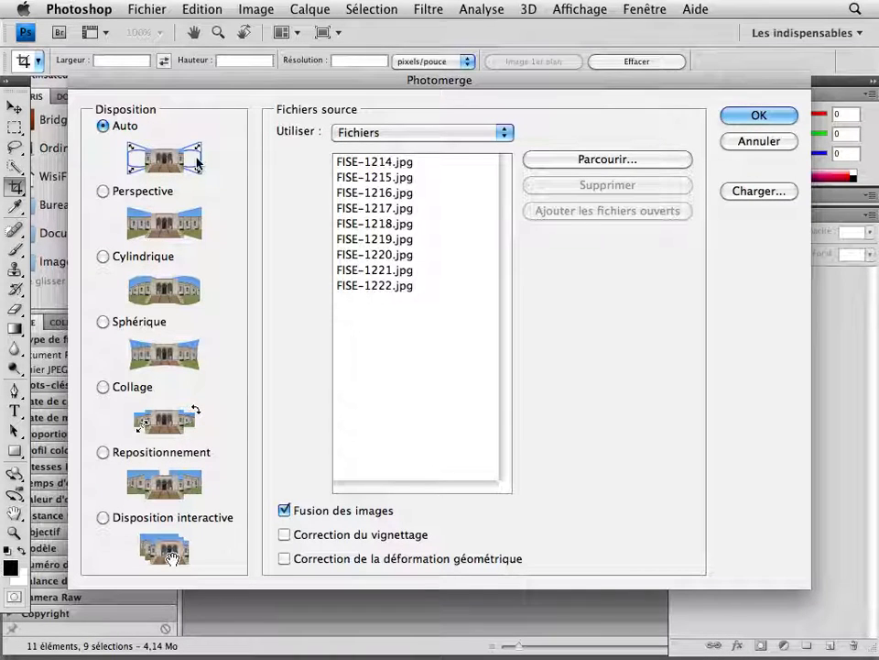
# Create the Photomerge panorama with the Perspective layout and image blending (Fusion des images) turned off.
pyautogui.moveTo(229, 80); pyautogui.dragTo(211, 303)
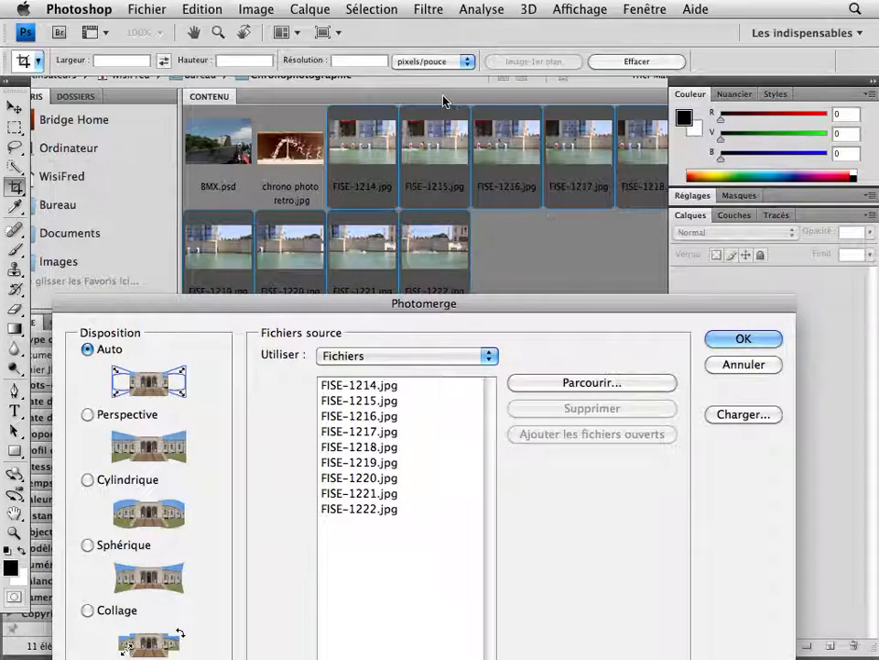
pyautogui.moveTo(279, 312); pyautogui.dragTo(290, 93)
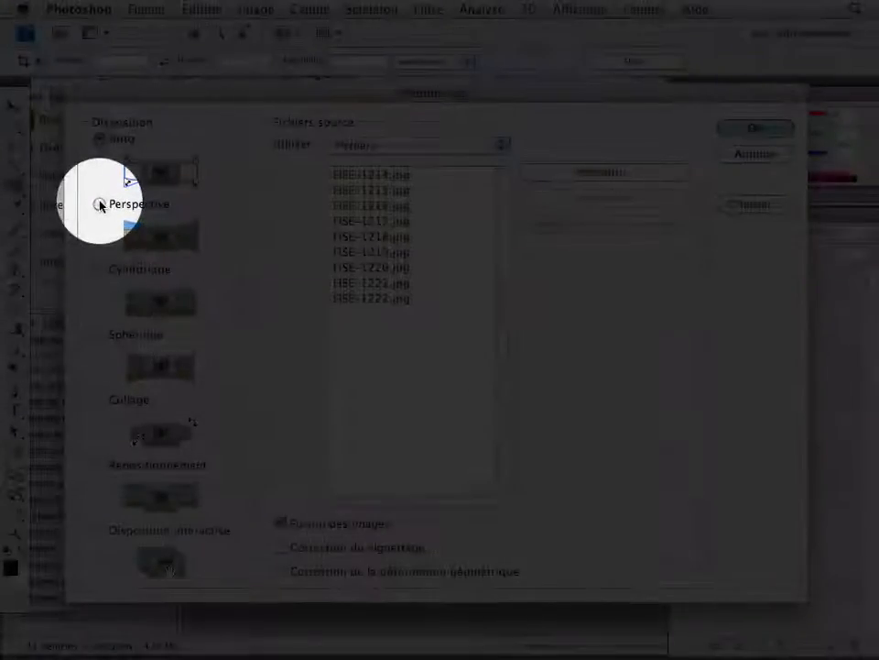
pyautogui.click(99, 205)
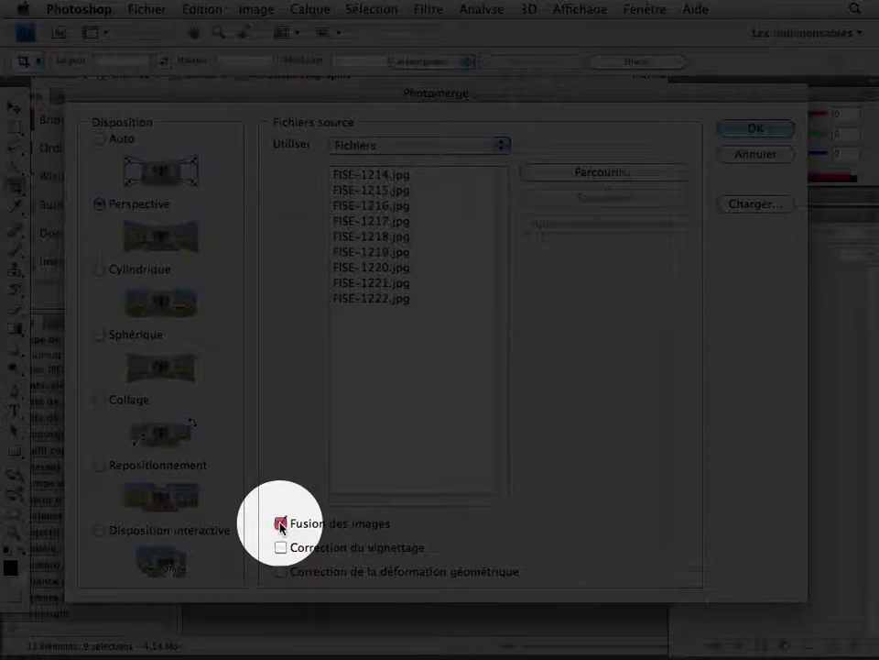
pyautogui.click(281, 523)
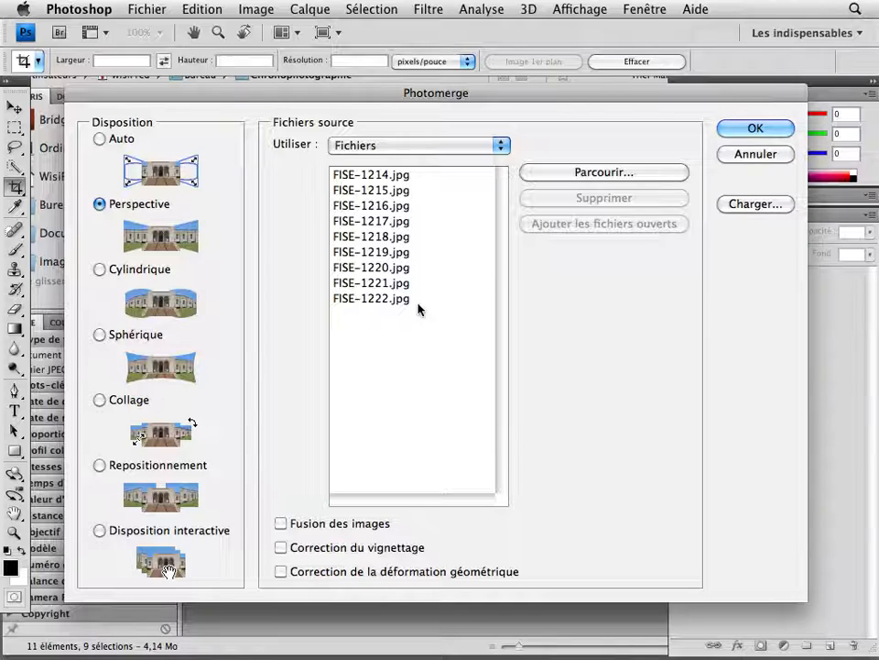
pyautogui.click(732, 131)
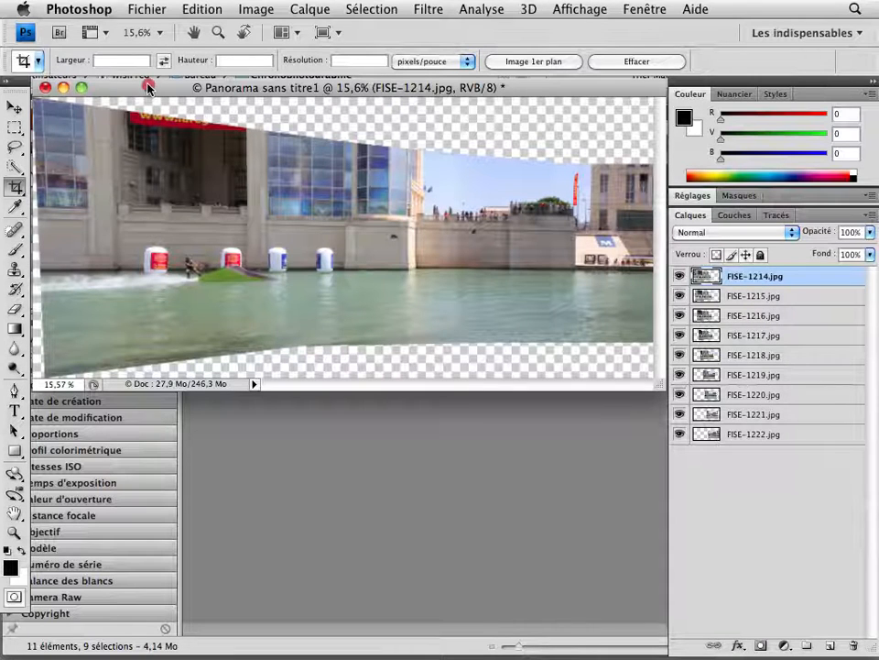
# Hide every layer of the panorama except FISE-1214.jpg.
pyautogui.moveTo(148, 84); pyautogui.dragTo(148, 86)
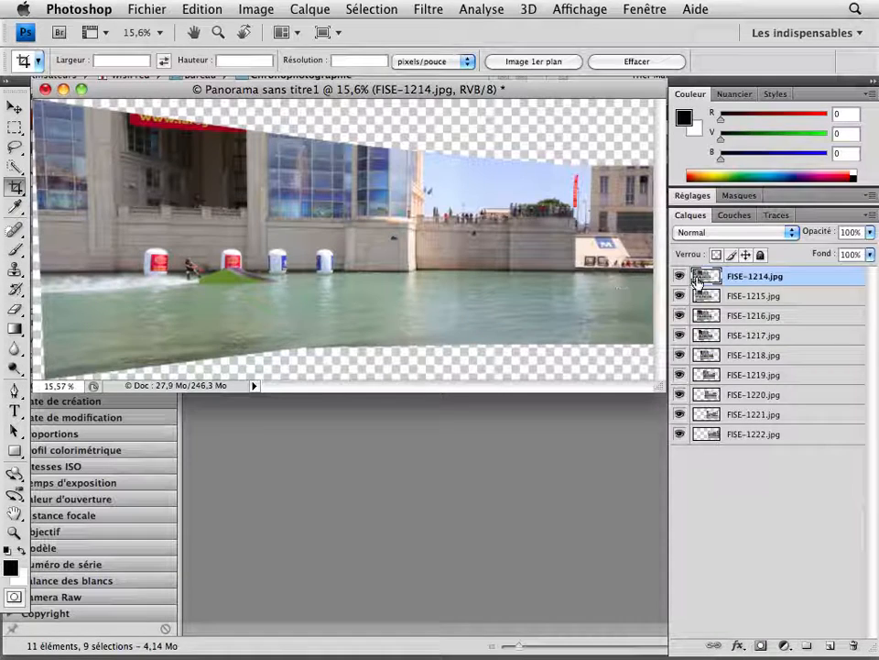
pyautogui.press('alt')
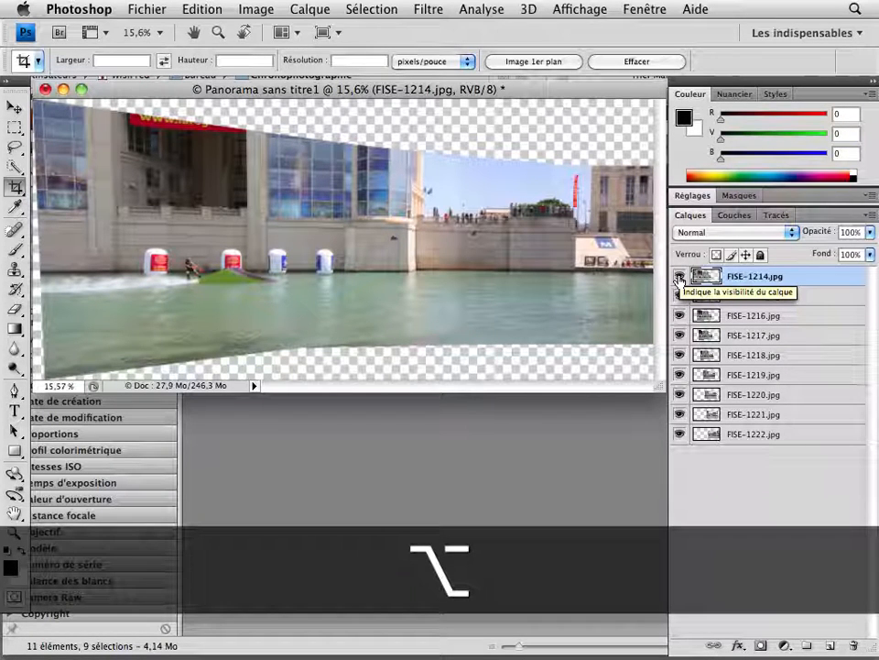
pyautogui.keyDown('alt'); pyautogui.click(679, 277); pyautogui.keyUp('alt')
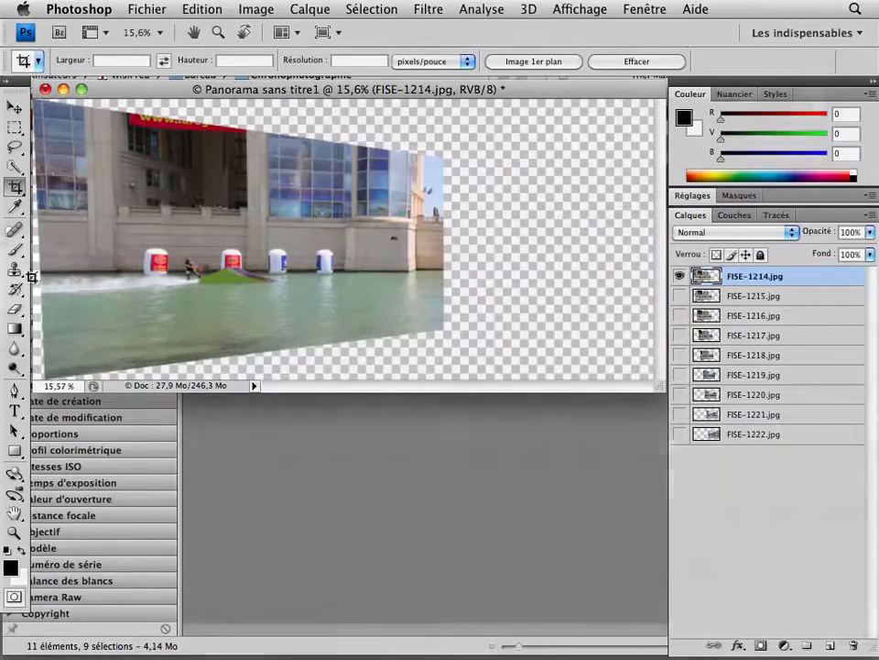
# Erase the part of the FISE-1214.jpg layer to the right of the wakeboarder, using a 911 px eraser with 71% hardness.
pyautogui.click(14, 309)
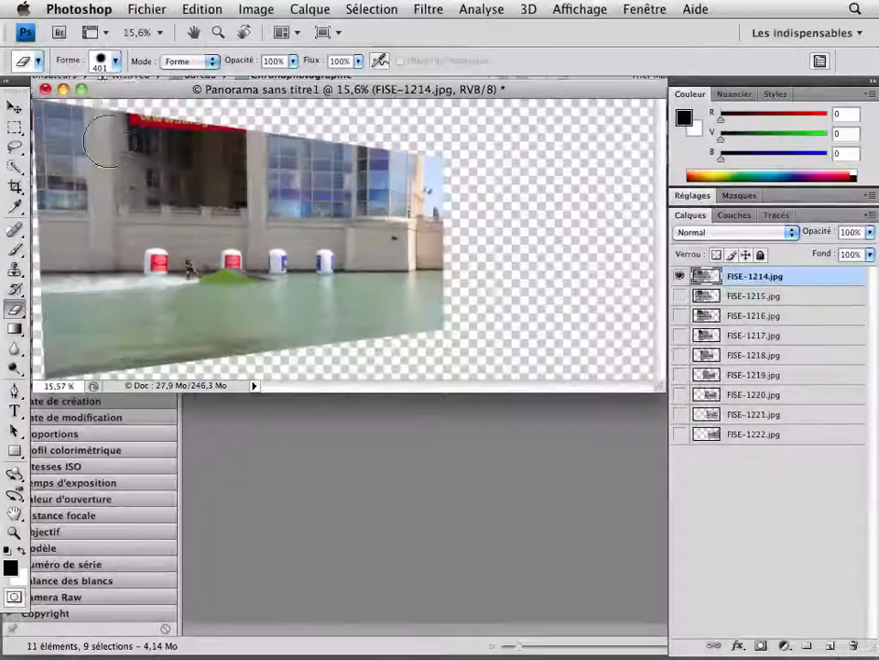
pyautogui.click(100, 59)
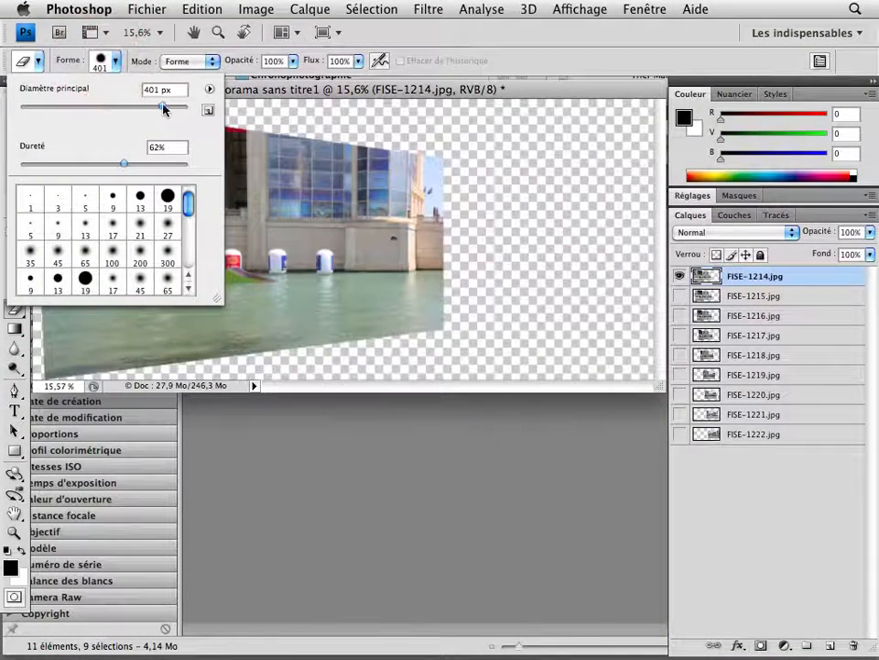
pyautogui.moveTo(161, 107); pyautogui.dragTo(178, 107)
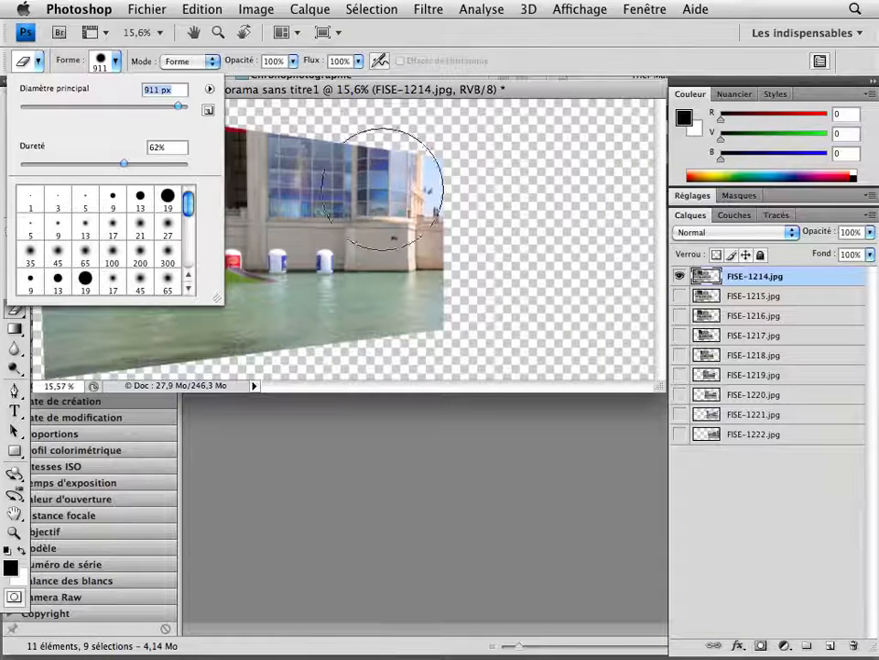
pyautogui.moveTo(130, 166)
pyautogui.mouseDown()
pyautogui.moveTo(122, 165)
pyautogui.moveTo(139, 165)
pyautogui.mouseUp()
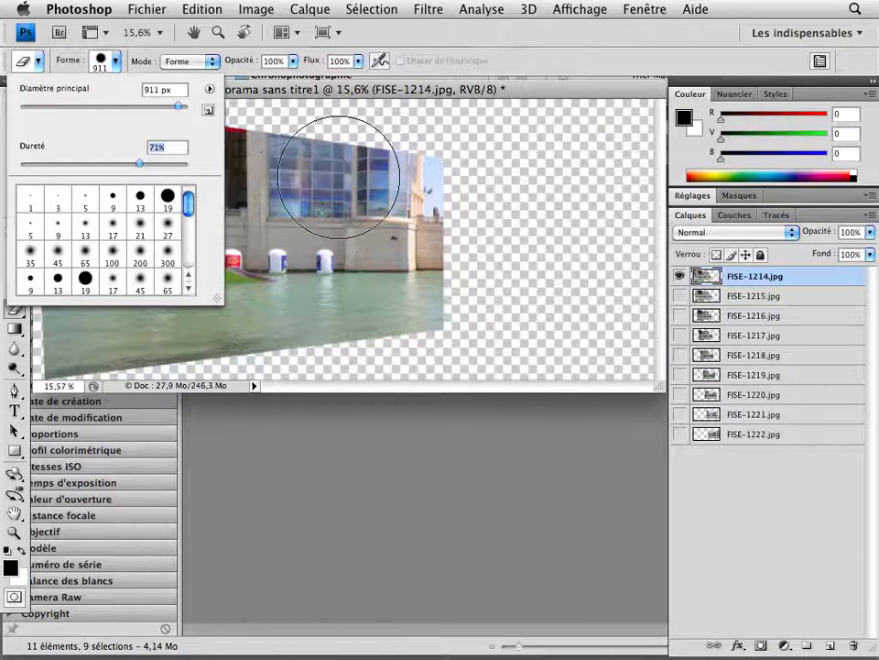
pyautogui.click(99, 64)
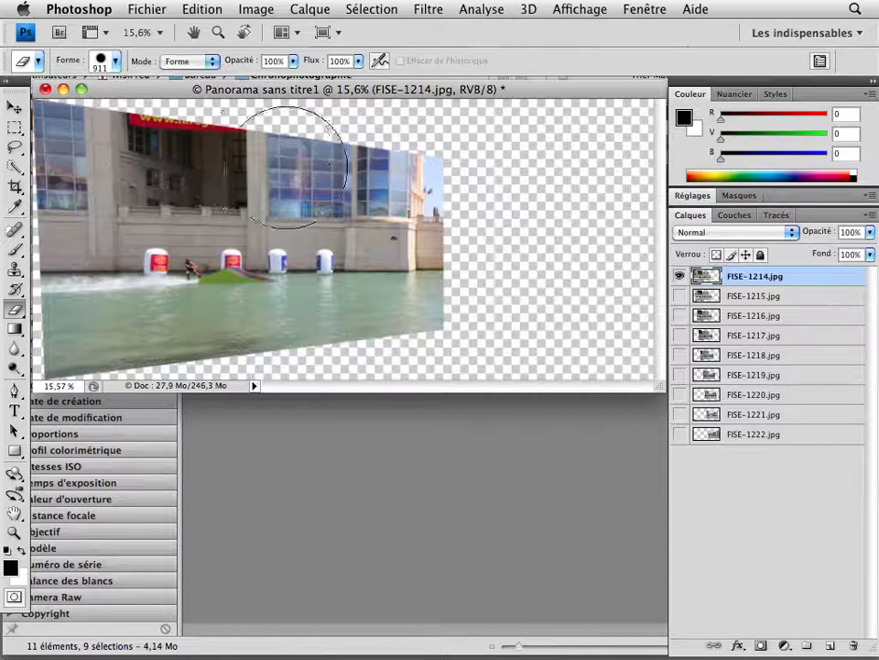
pyautogui.moveTo(266, 147)
pyautogui.mouseDown()
pyautogui.moveTo(256, 166)
pyautogui.moveTo(273, 271)
pyautogui.moveTo(263, 316)
pyautogui.moveTo(307, 239)
pyautogui.moveTo(324, 176)
pyautogui.moveTo(440, 328)
pyautogui.moveTo(422, 148)
pyautogui.mouseUp()
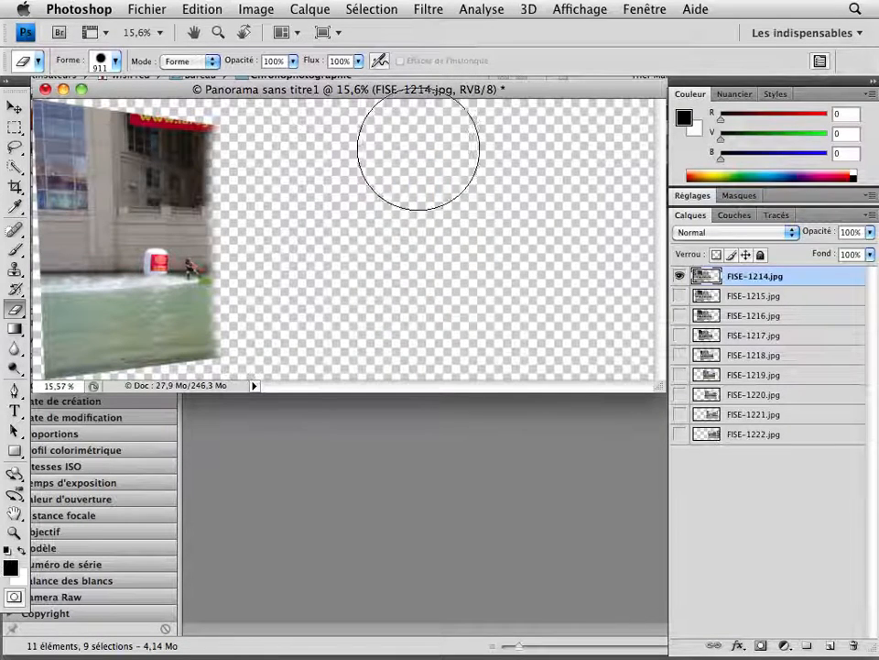
# Show the FISE-1215.jpg layer and erase its area to the right of the second wakeboarder position.
pyautogui.click(678, 297)
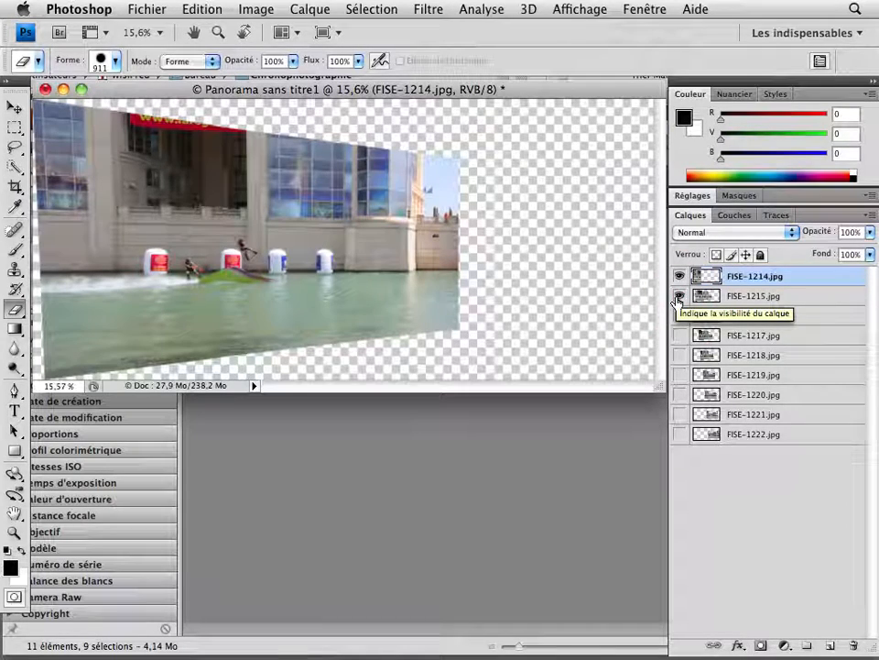
pyautogui.press('super+plus')
pyautogui.press('super+plus')
pyautogui.press('super+plus')
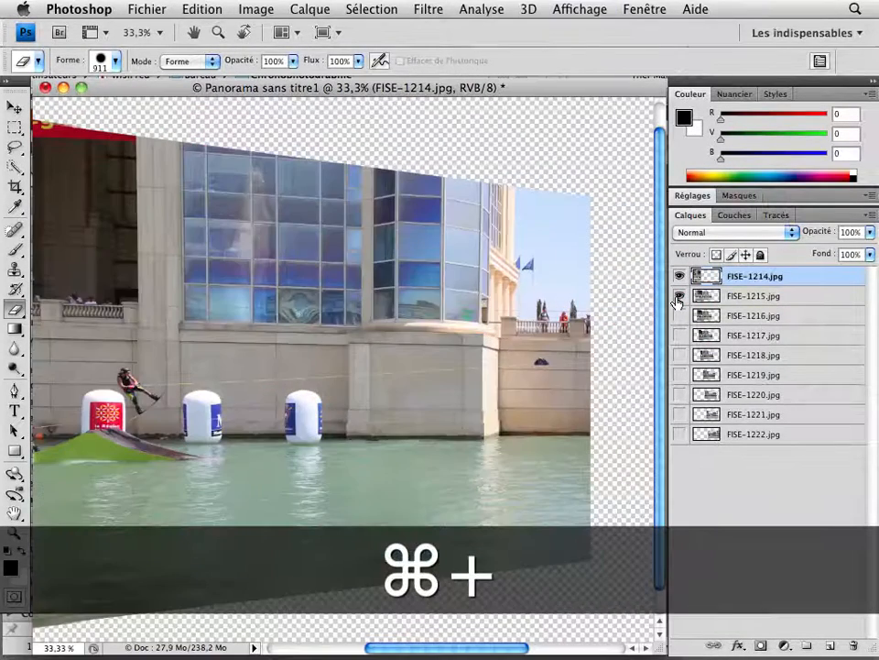
pyautogui.moveTo(332, 460); pyautogui.dragTo(400, 428)
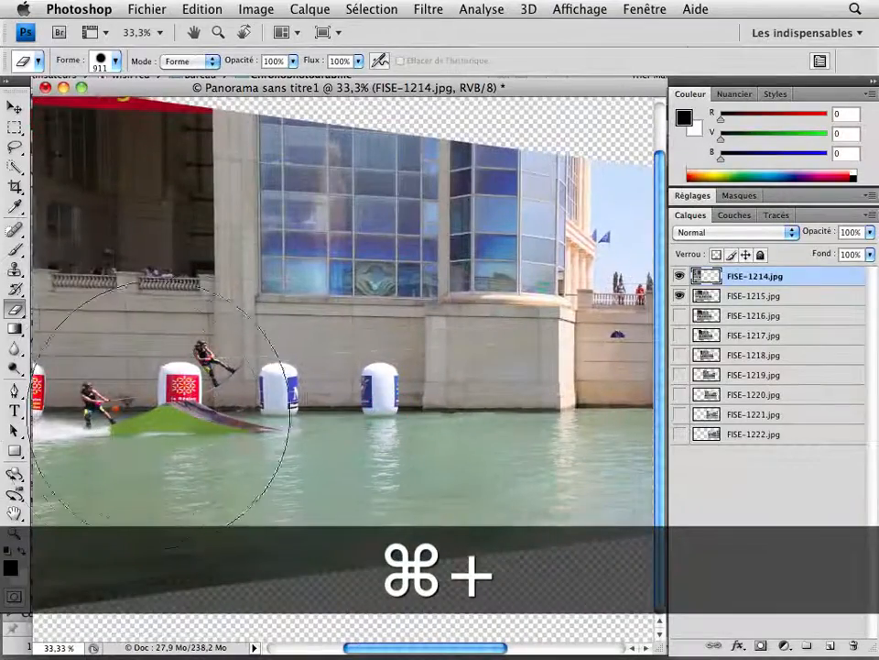
pyautogui.moveTo(505, 392); pyautogui.dragTo(407, 389)
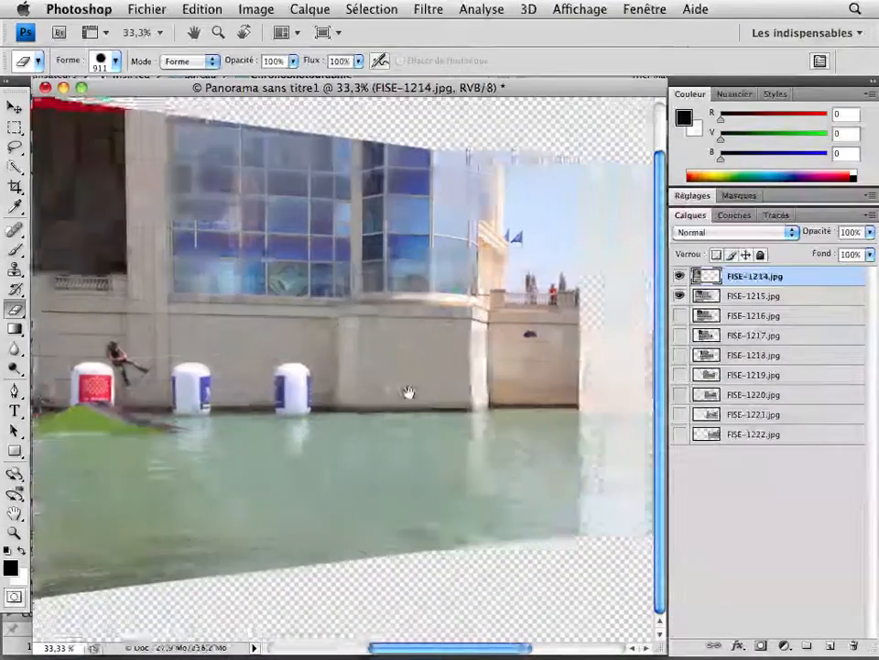
pyautogui.click(774, 296)
pyautogui.moveTo(517, 476)
pyautogui.mouseDown()
pyautogui.moveTo(515, 202)
pyautogui.moveTo(476, 247)
pyautogui.moveTo(432, 517)
pyautogui.moveTo(349, 541)
pyautogui.moveTo(317, 513)
pyautogui.moveTo(284, 516)
pyautogui.moveTo(305, 475)
pyautogui.moveTo(319, 265)
pyautogui.moveTo(279, 158)
pyautogui.moveTo(381, 147)
pyautogui.mouseUp()
# Show layers FISE-1216.jpg to FISE-1222.jpg and erase the part of FISE-1216.jpg to the right of its wakeboarder.
pyautogui.click(678, 315)
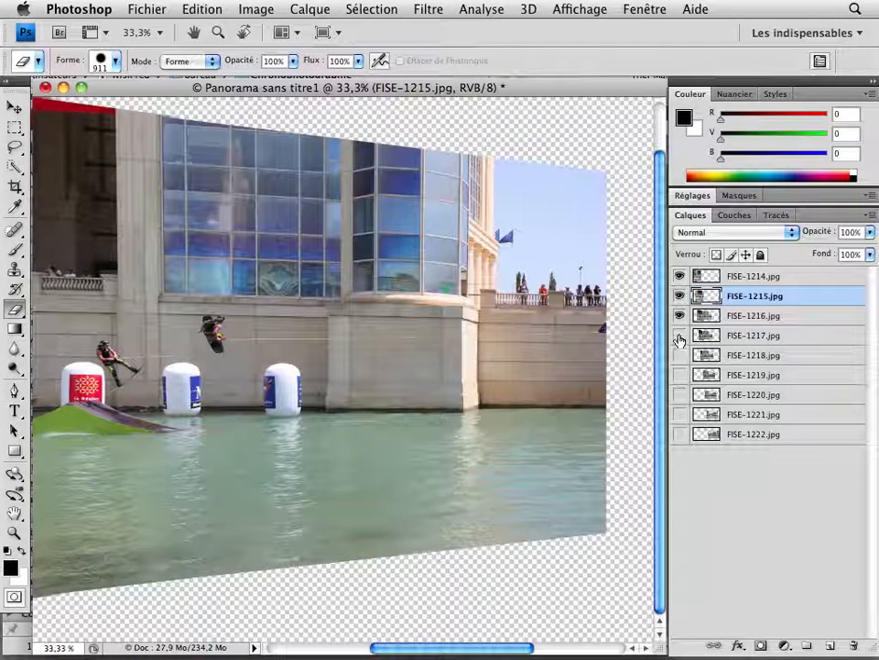
pyautogui.moveTo(679, 353); pyautogui.dragTo(679, 434)
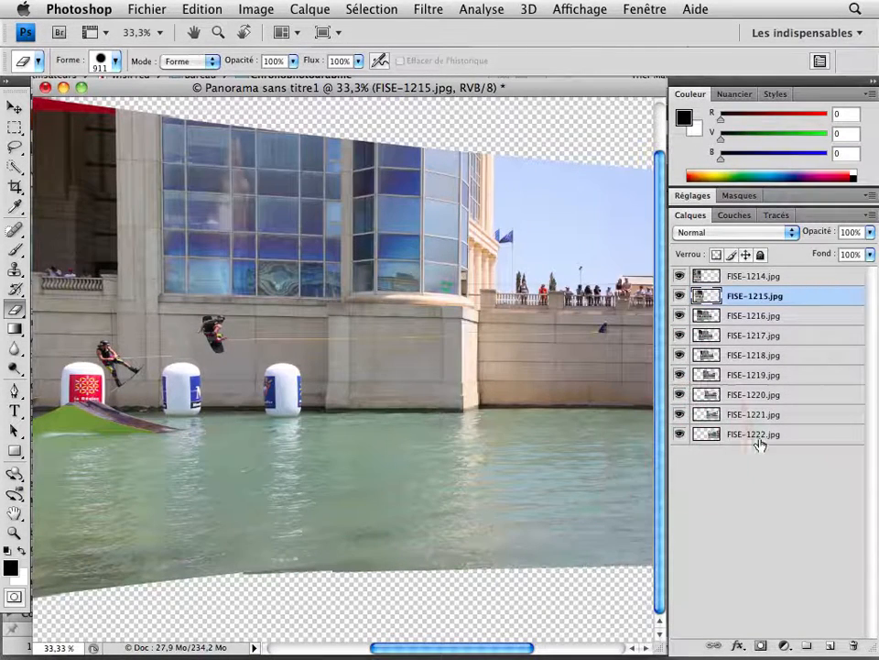
pyautogui.click(708, 318)
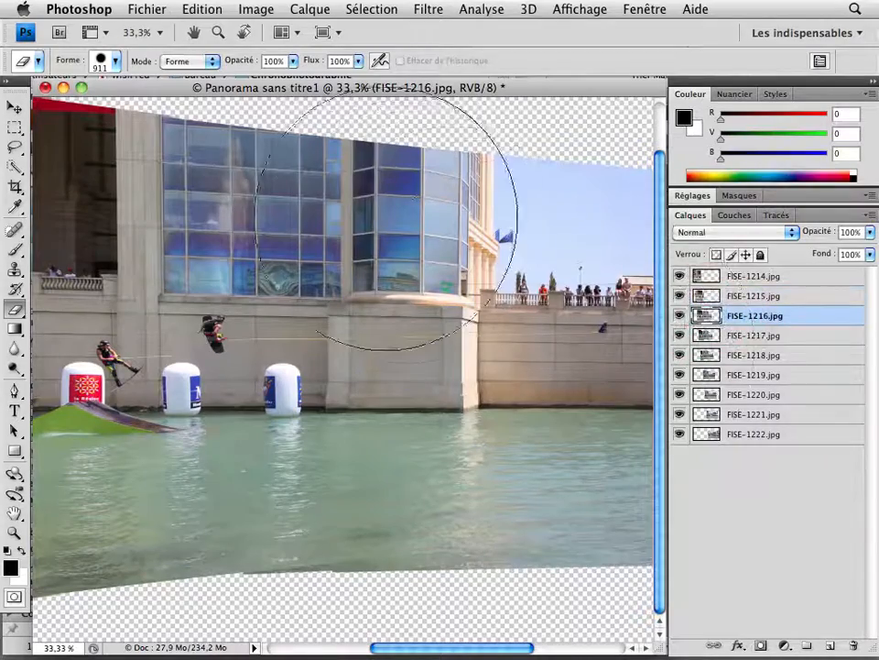
pyautogui.moveTo(389, 217)
pyautogui.mouseDown()
pyautogui.moveTo(384, 522)
pyautogui.moveTo(446, 413)
pyautogui.moveTo(504, 248)
pyautogui.moveTo(547, 274)
pyautogui.moveTo(552, 451)
pyautogui.mouseUp()
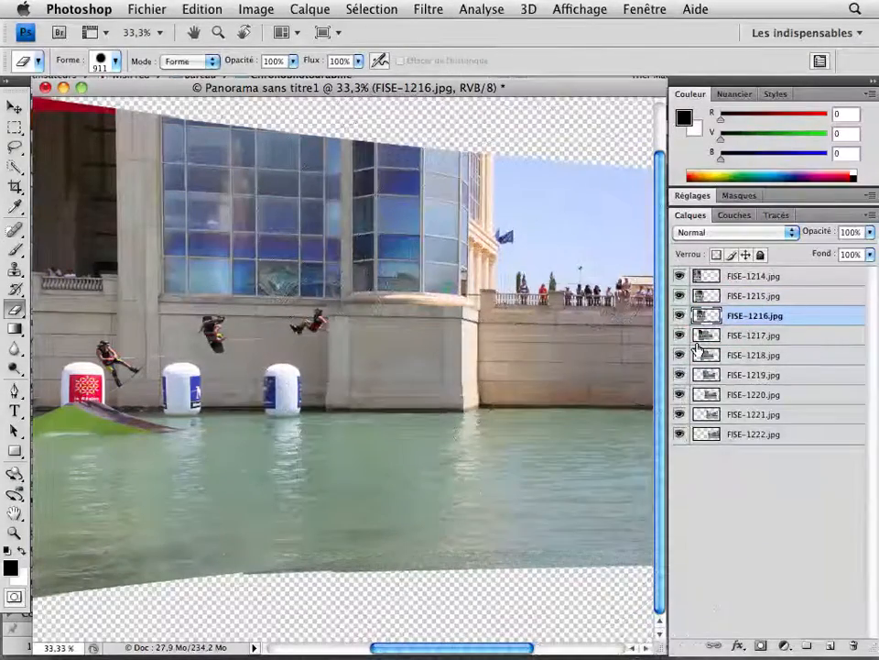
# Erase the part of the FISE-1217.jpg layer to the right of its wakeboarder and make FISE-1218.jpg the active layer.
pyautogui.click(754, 335)
pyautogui.moveTo(471, 206)
pyautogui.mouseDown()
pyautogui.moveTo(491, 418)
pyautogui.moveTo(457, 441)
pyautogui.mouseUp()
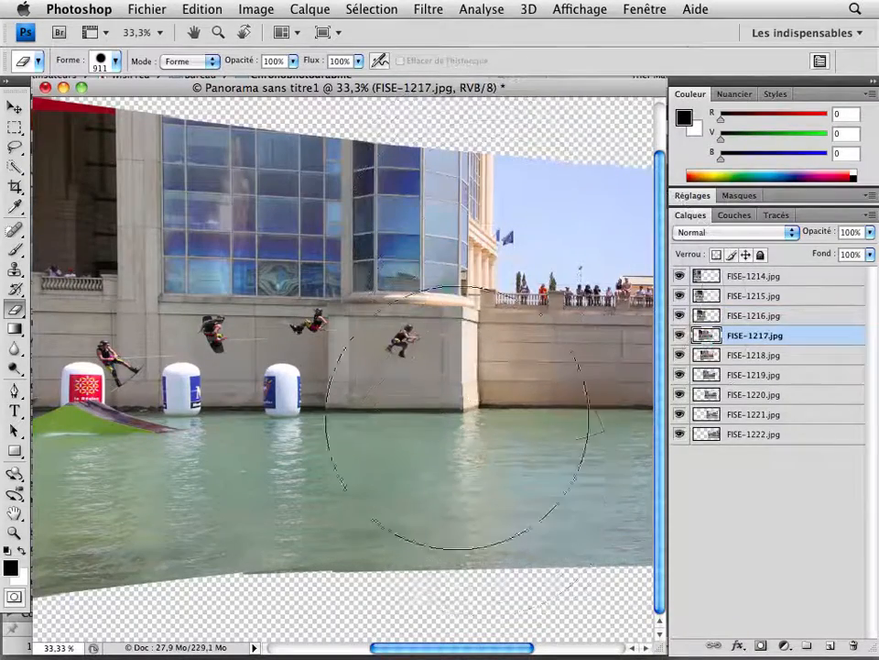
pyautogui.click(775, 355)
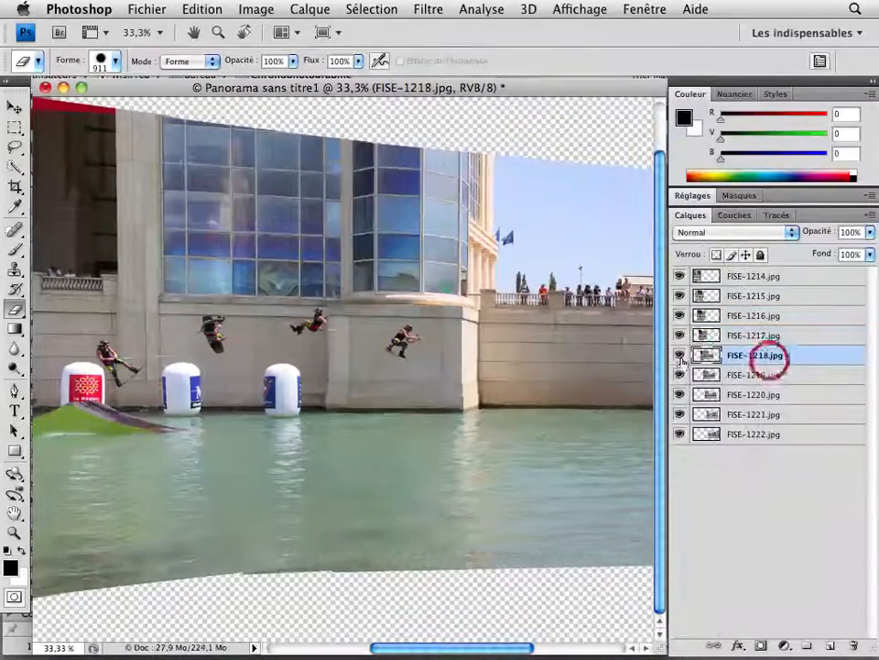
# Erase the parts of the FISE-1218.jpg and FISE-1219.jpg layers to the right of their wakeboarders.
pyautogui.moveTo(572, 234); pyautogui.dragTo(550, 510)
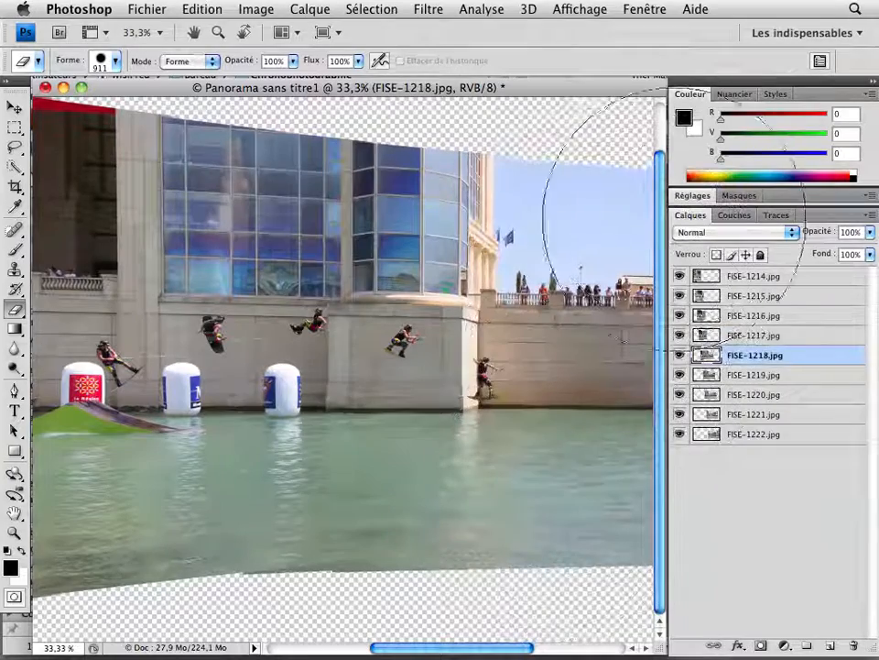
pyautogui.click(756, 374)
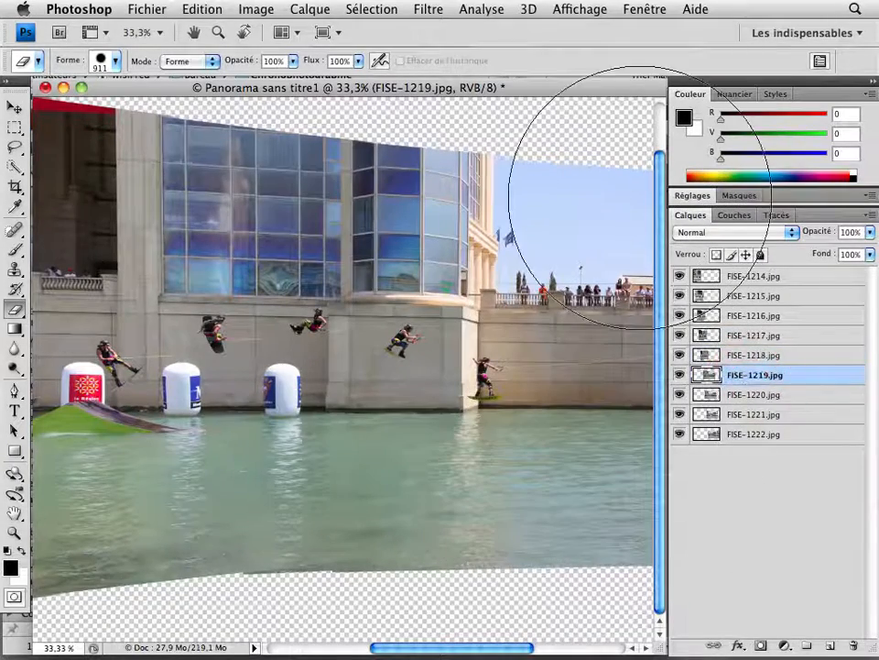
pyautogui.moveTo(589, 186)
pyautogui.mouseDown()
pyautogui.moveTo(638, 433)
pyautogui.moveTo(642, 549)
pyautogui.moveTo(673, 207)
pyautogui.moveTo(640, 593)
pyautogui.mouseUp()
# Erase the part of the FISE-1220.jpg layer to the right of its wakeboarder.
pyautogui.hscroll(3, 653, 412)
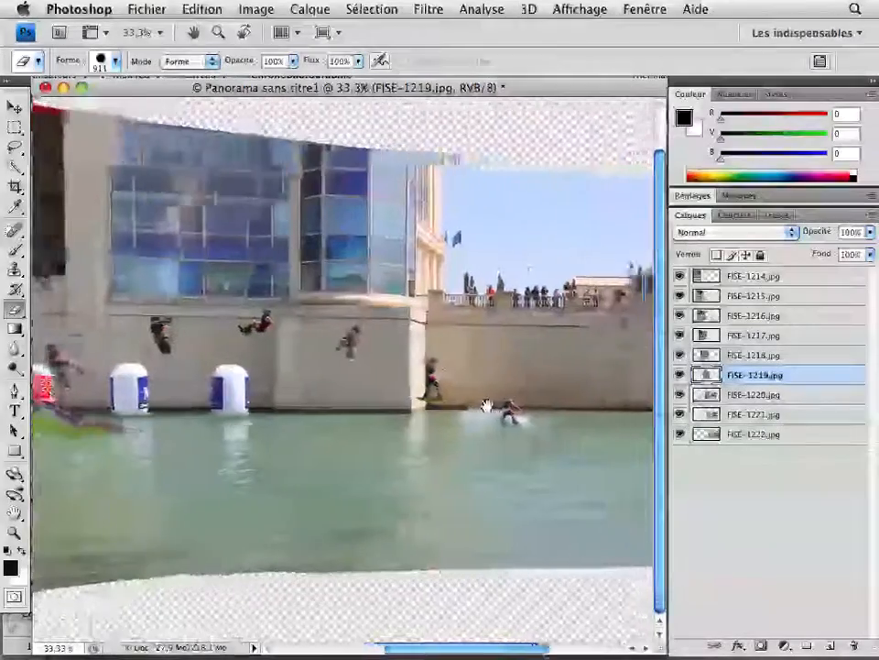
pyautogui.click(500, 413)
pyautogui.click(751, 394)
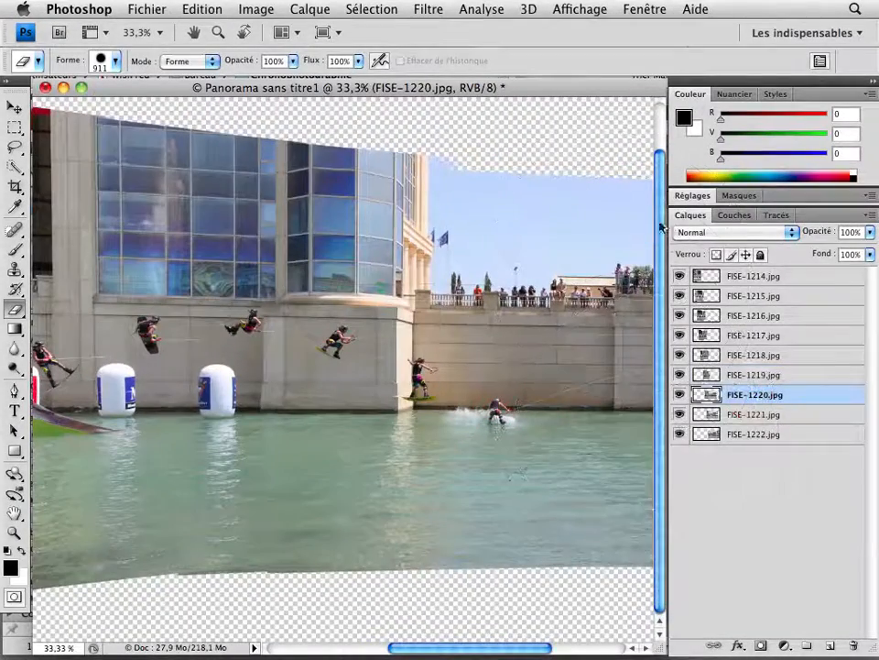
pyautogui.moveTo(648, 217); pyautogui.dragTo(651, 454)
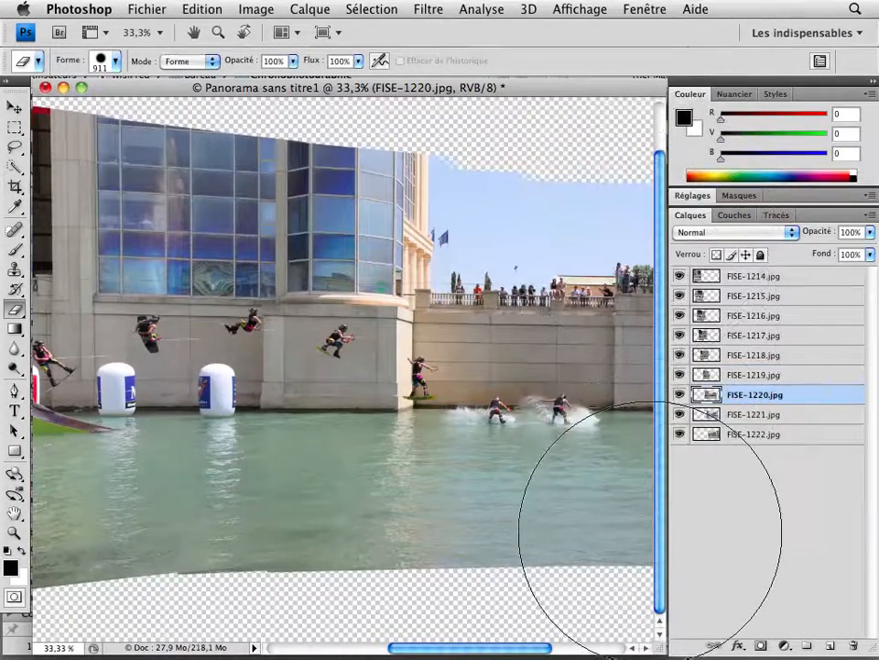
# Compare the composite with and without FISE-1220.jpg and FISE-1221.jpg, keeping FISE-1220.jpg visible and hiding FISE-1221.jpg.
pyautogui.moveTo(532, 354); pyautogui.dragTo(408, 355)
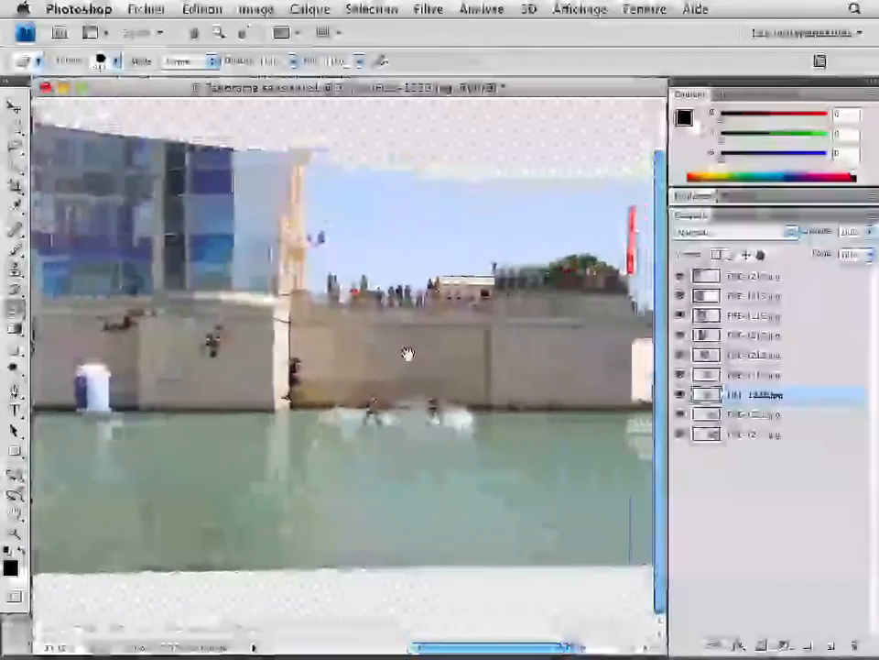
pyautogui.click(679, 395)
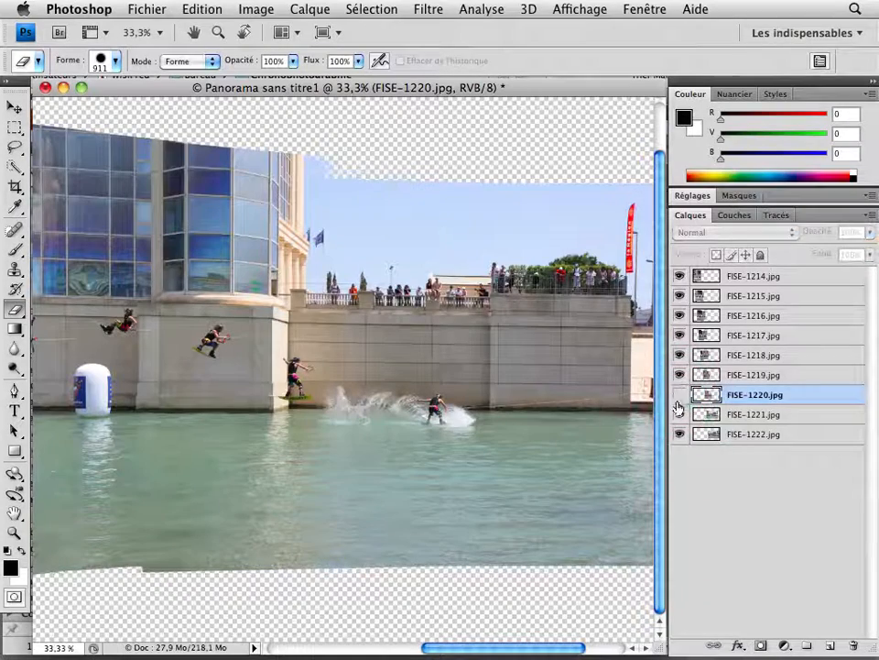
pyautogui.click(679, 394)
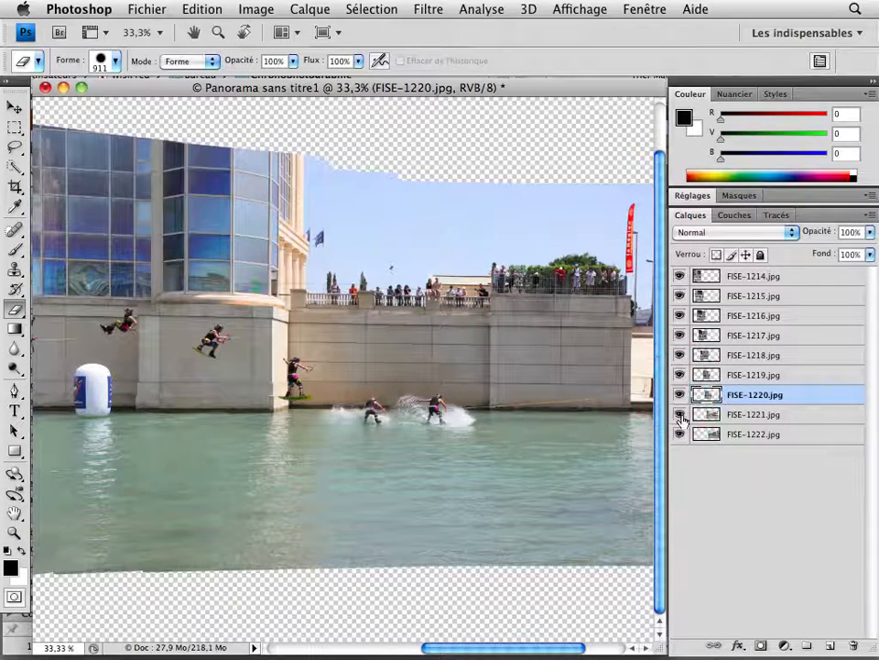
pyautogui.click(682, 417)
pyautogui.click(682, 418)
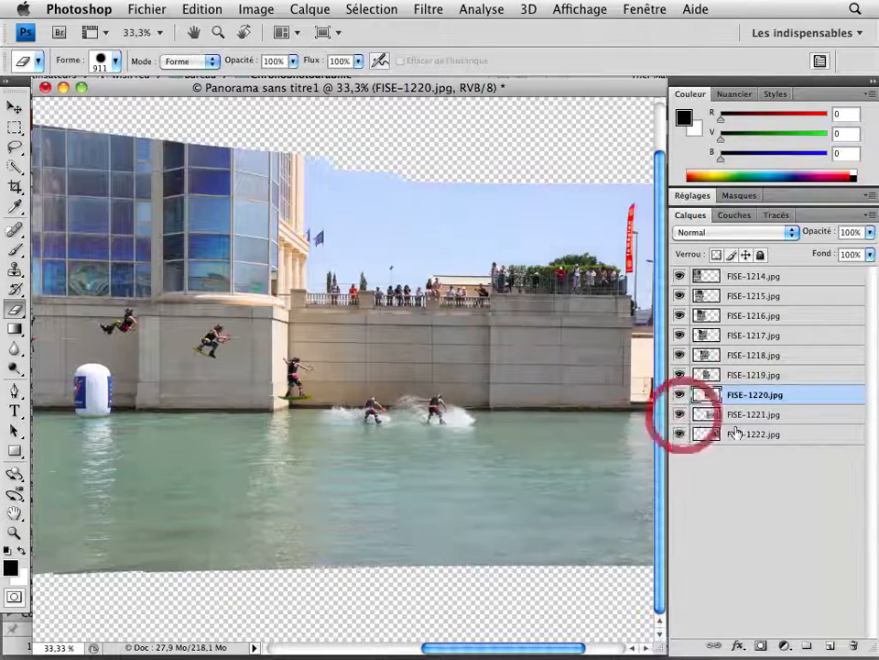
pyautogui.click(682, 417)
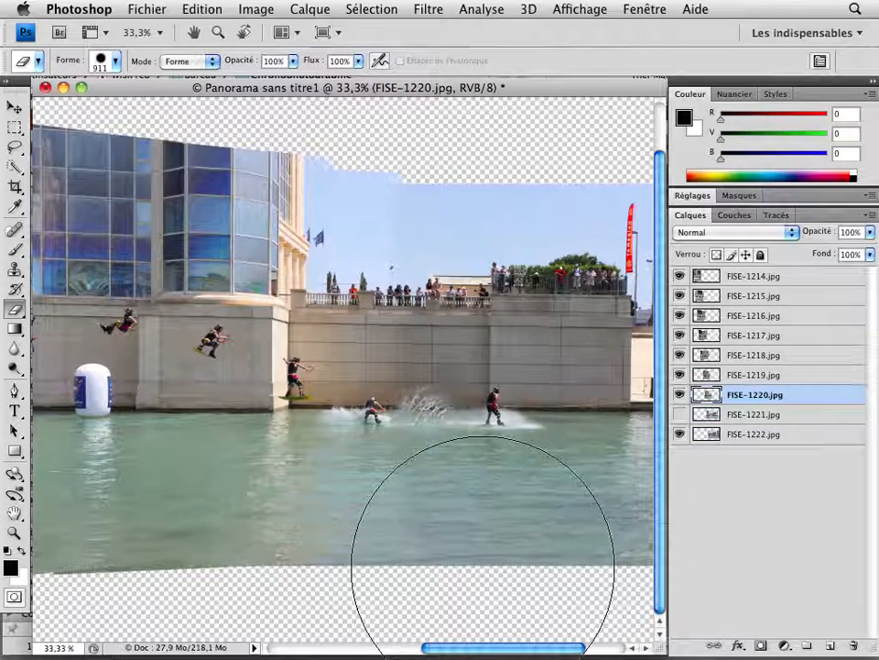
# Crop the panorama to a wide rectangle around all the wakeboarder positions, cutting off the transparent edges.
pyautogui.press('super+minus')
pyautogui.press('super+minus')
pyautogui.press('super+minus')
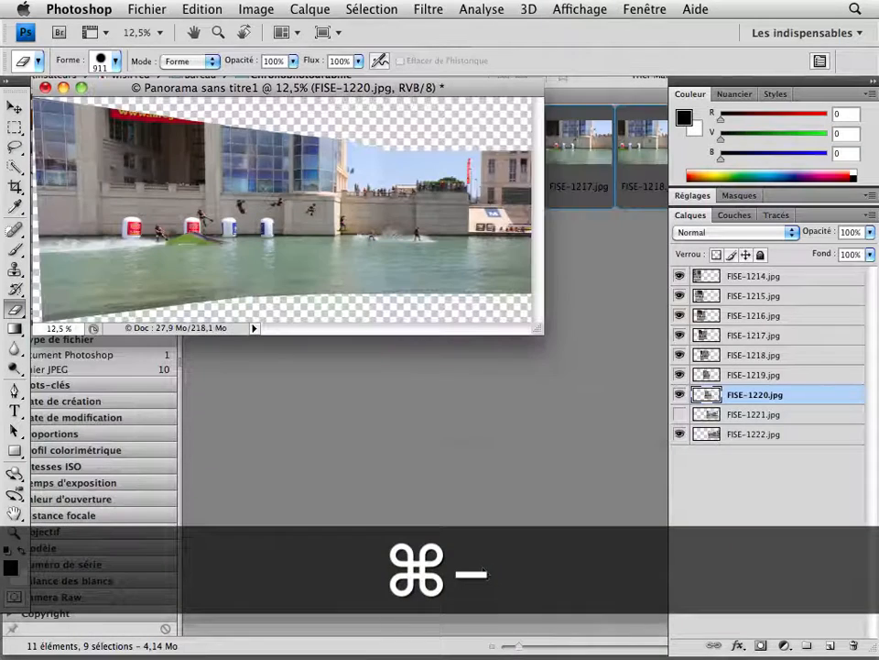
pyautogui.click(15, 186)
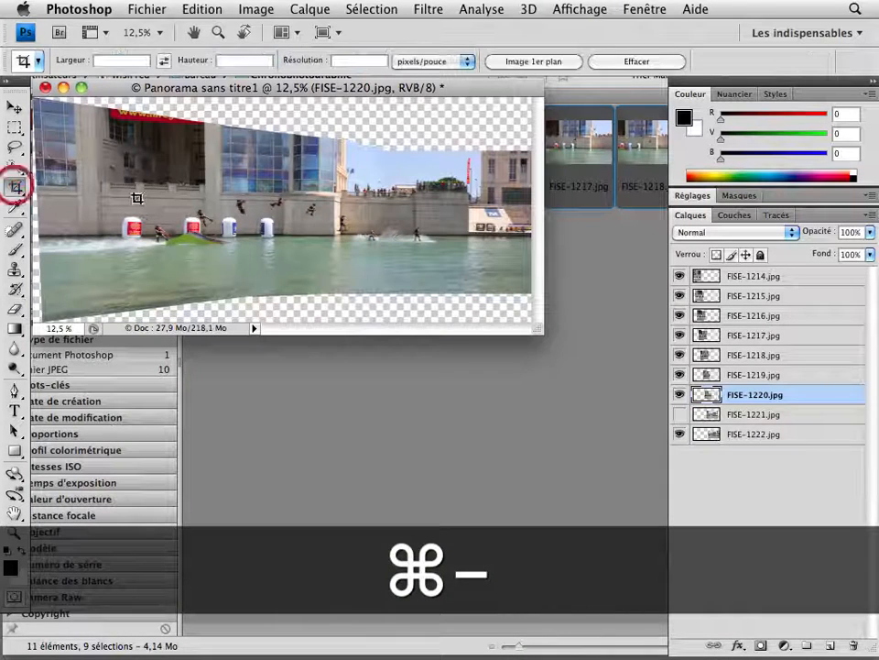
pyautogui.moveTo(84, 168); pyautogui.dragTo(465, 267)
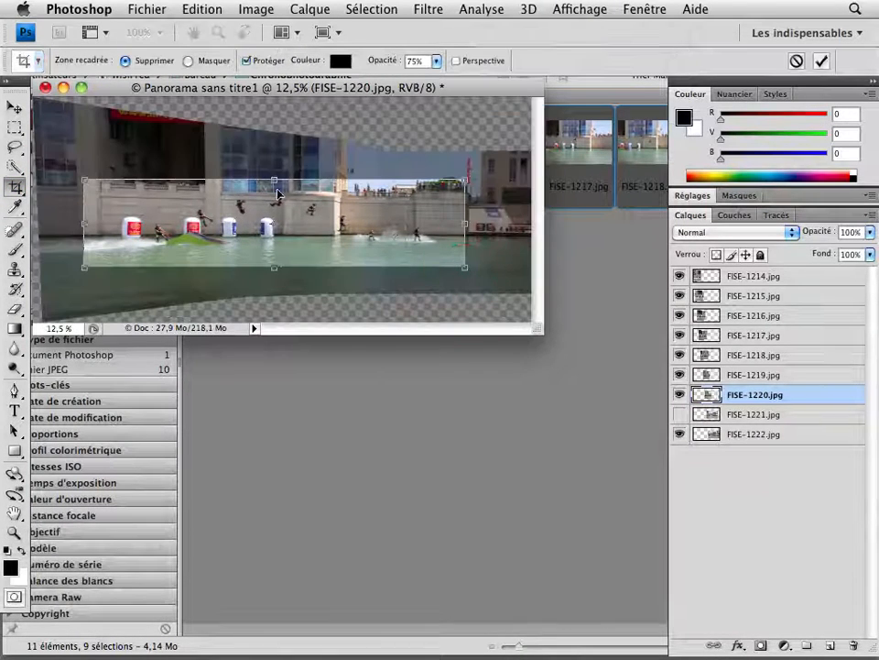
pyautogui.doubleClick(275, 168)
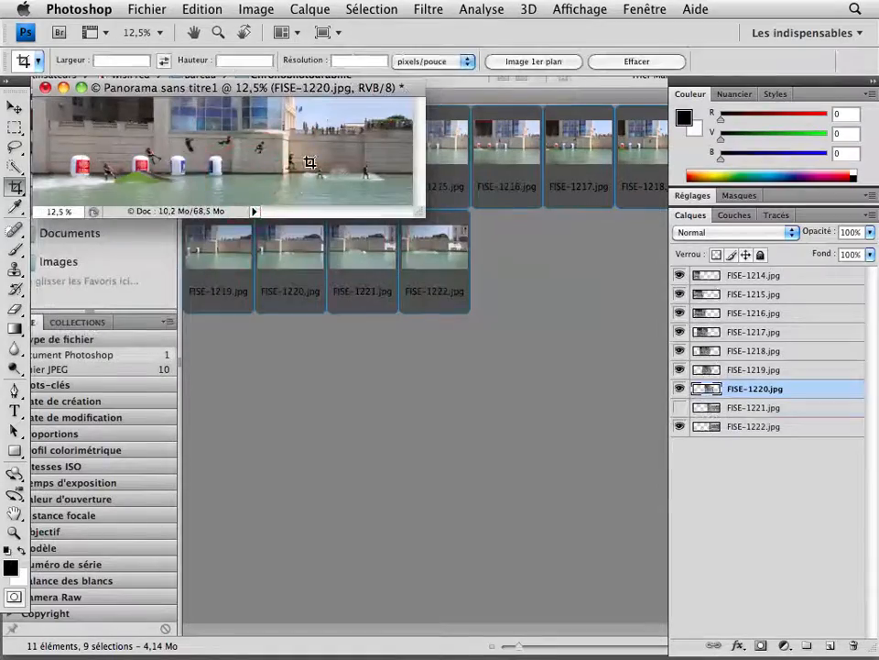
# Examine the wakeboarder positions and layer transitions across the cropped panorama at 66.7% zoom.
pyautogui.press('super+plus')
pyautogui.press('super+plus')
pyautogui.press('super+plus')
pyautogui.press('super+plus')
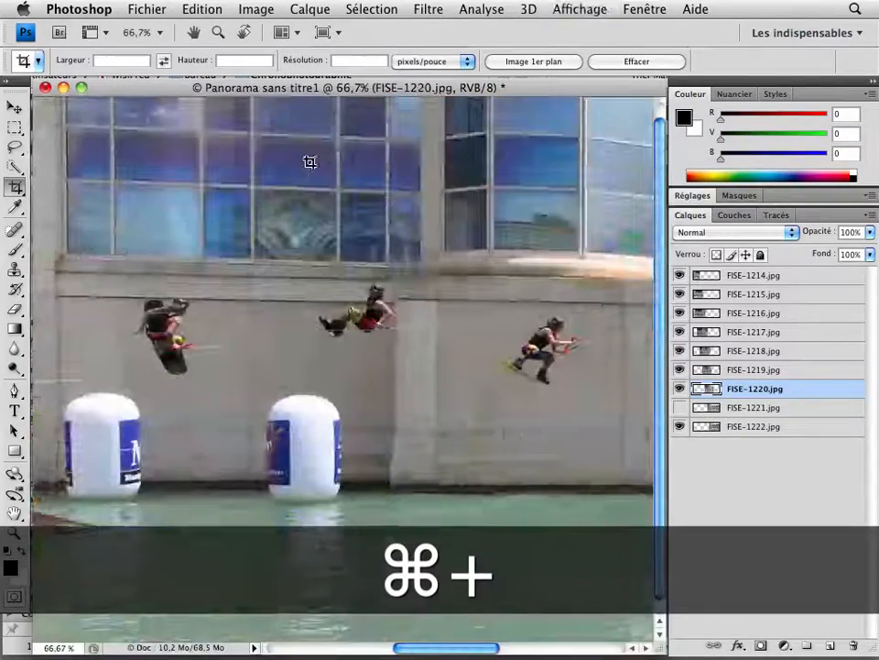
pyautogui.moveTo(144, 470); pyautogui.dragTo(521, 467)
pyautogui.moveTo(64, 487); pyautogui.dragTo(286, 488)
pyautogui.moveTo(548, 368); pyautogui.dragTo(321, 369)
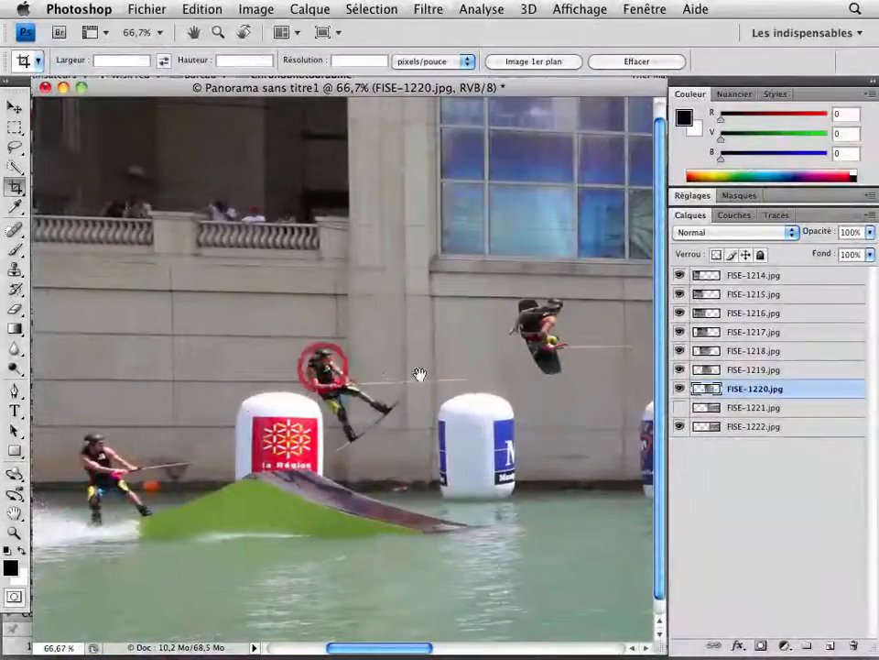
pyautogui.moveTo(494, 374); pyautogui.dragTo(295, 373)
pyautogui.moveTo(235, 429); pyautogui.dragTo(498, 429)
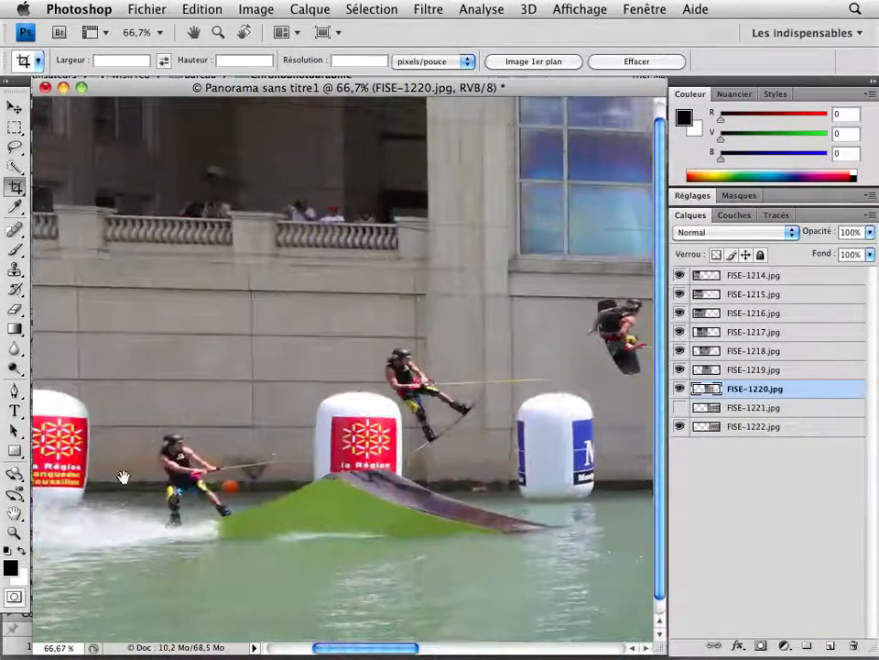
pyautogui.moveTo(139, 370); pyautogui.dragTo(212, 371)
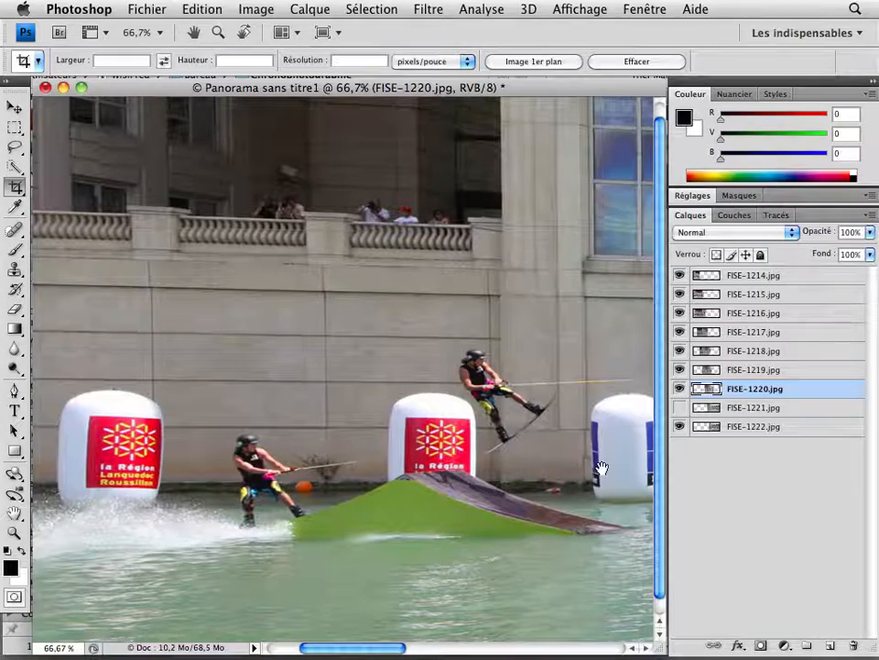
pyautogui.moveTo(601, 469); pyautogui.dragTo(326, 458)
pyautogui.moveTo(437, 458); pyautogui.dragTo(287, 453)
pyautogui.moveTo(469, 457); pyautogui.dragTo(259, 458)
pyautogui.moveTo(546, 463); pyautogui.dragTo(313, 462)
pyautogui.moveTo(478, 467); pyautogui.dragTo(505, 516)
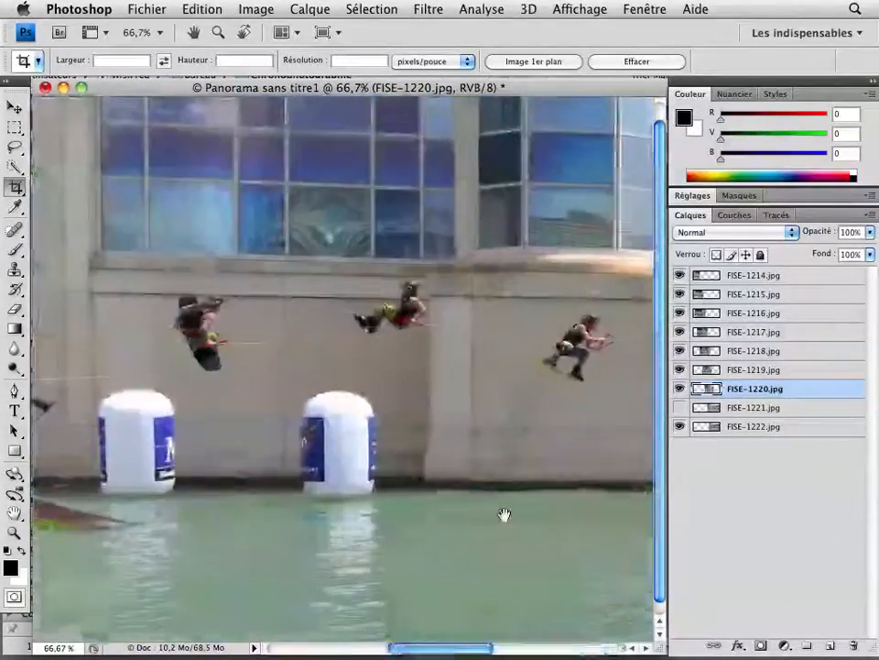
pyautogui.click(503, 512)
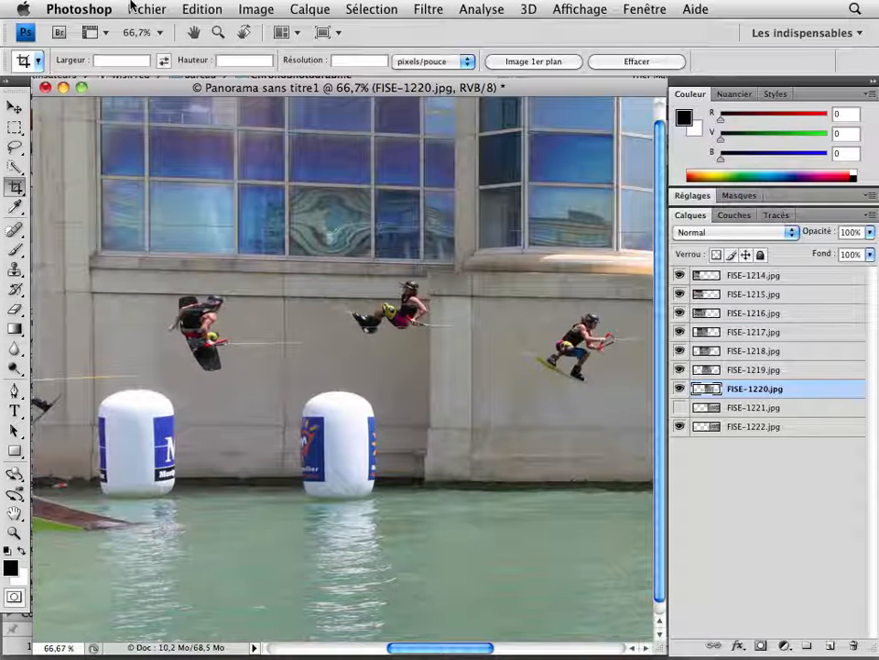
# Switch to Adobe Bridge, open BMX.psd from the Chronophotographie folder and view it at 66.7%.
pyautogui.press('super+Tab')
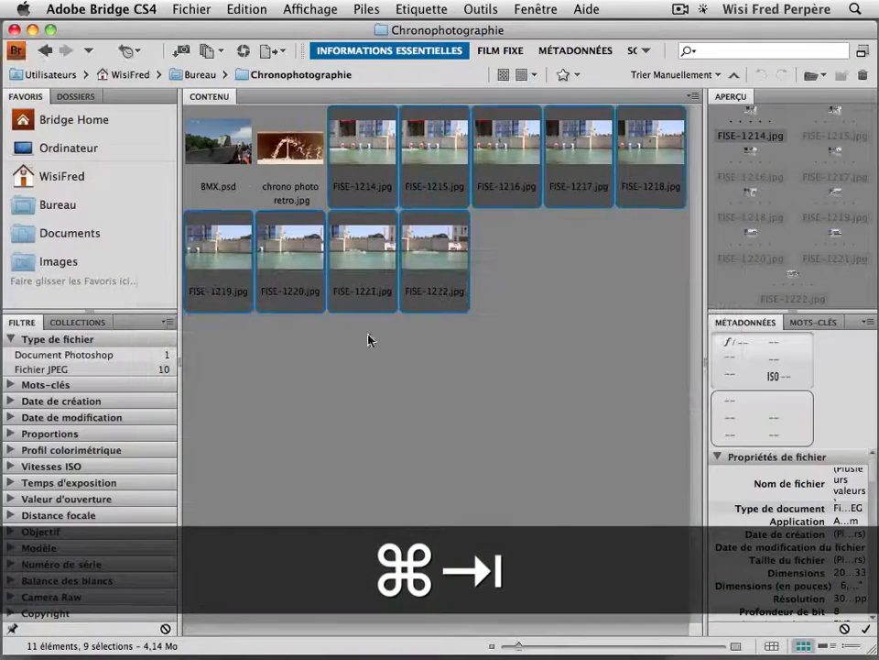
pyautogui.click(444, 381)
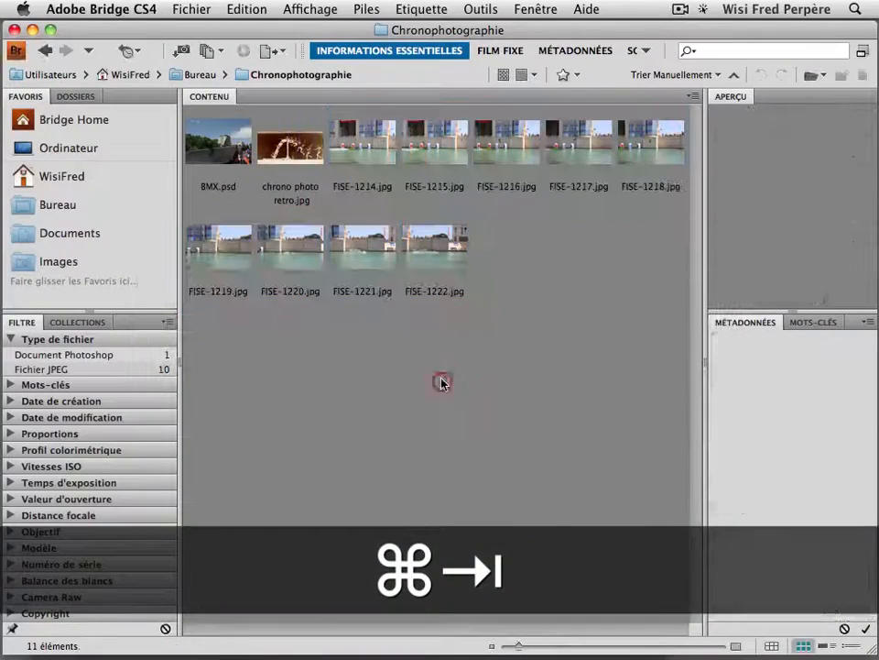
pyautogui.doubleClick(207, 142)
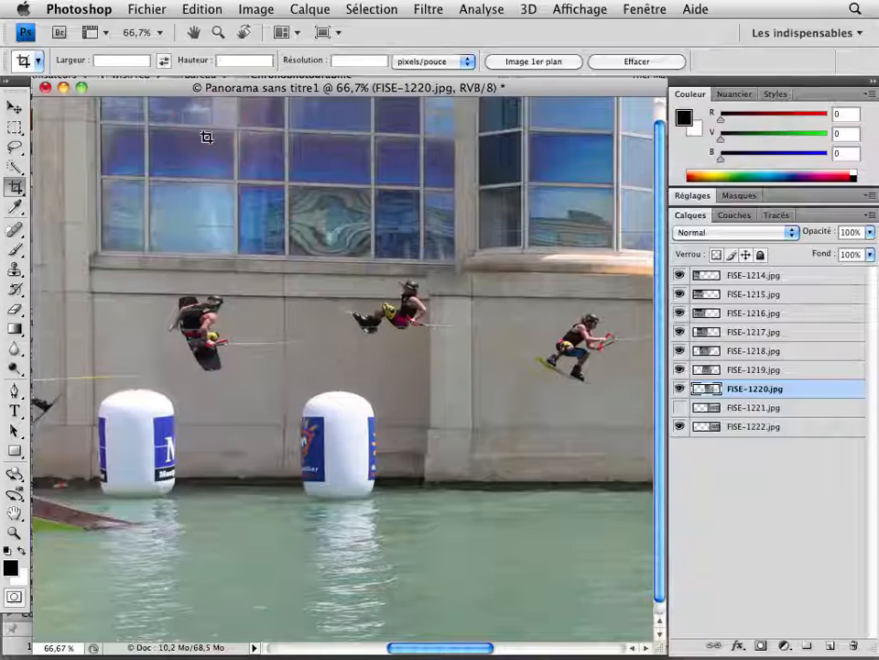
pyautogui.press('super+plus')
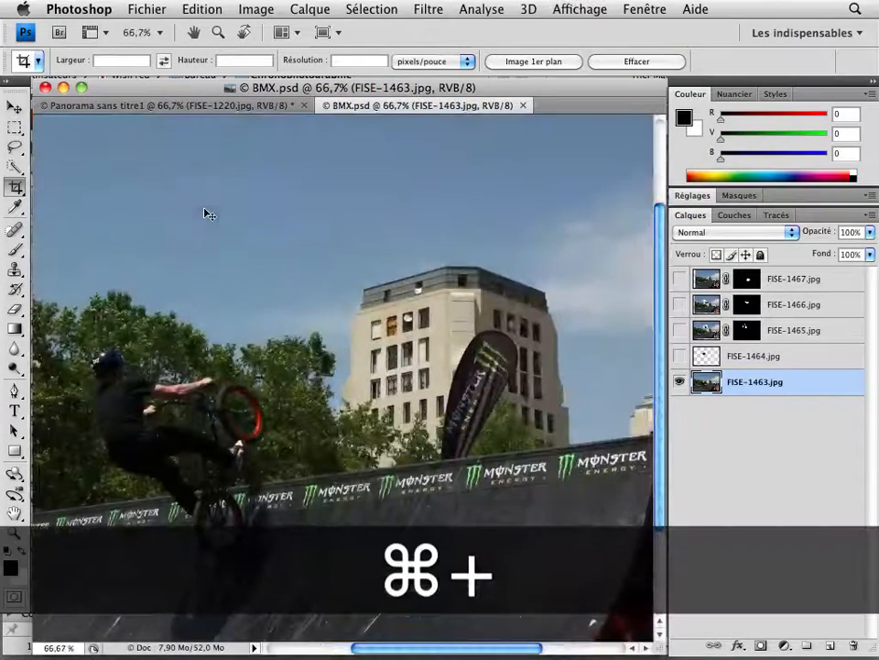
# Show the BMX layers FISE-1464.jpg, FISE-1465.jpg, FISE-1466.jpg and FISE-1467.jpg one after another.
pyautogui.click(678, 357)
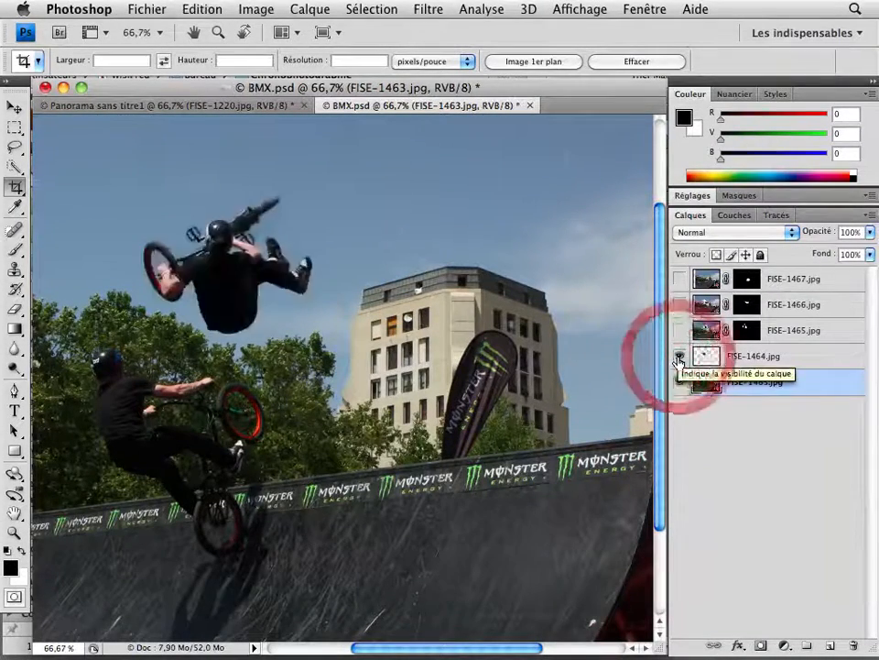
pyautogui.click(678, 330)
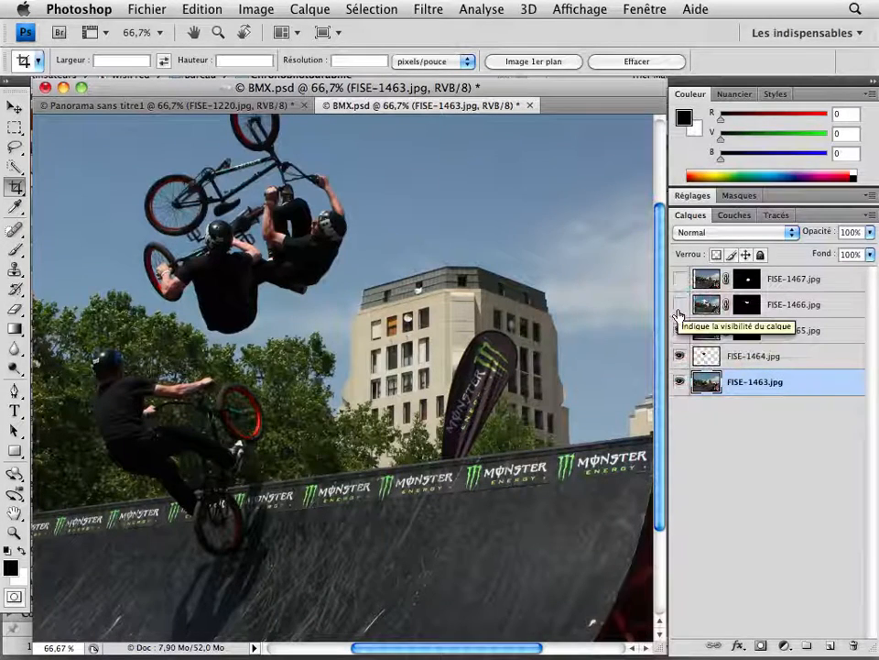
pyautogui.click(679, 305)
pyautogui.click(679, 280)
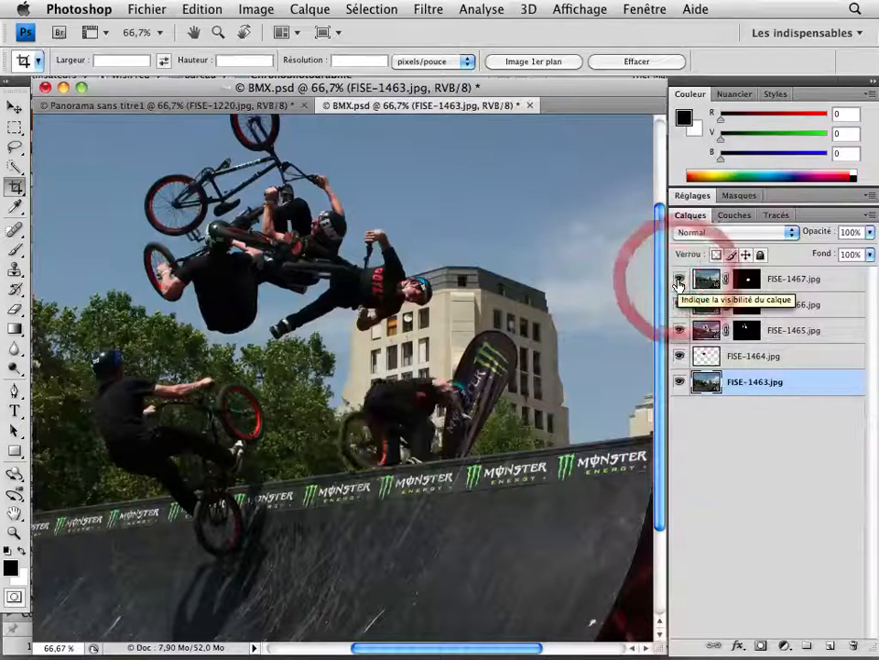